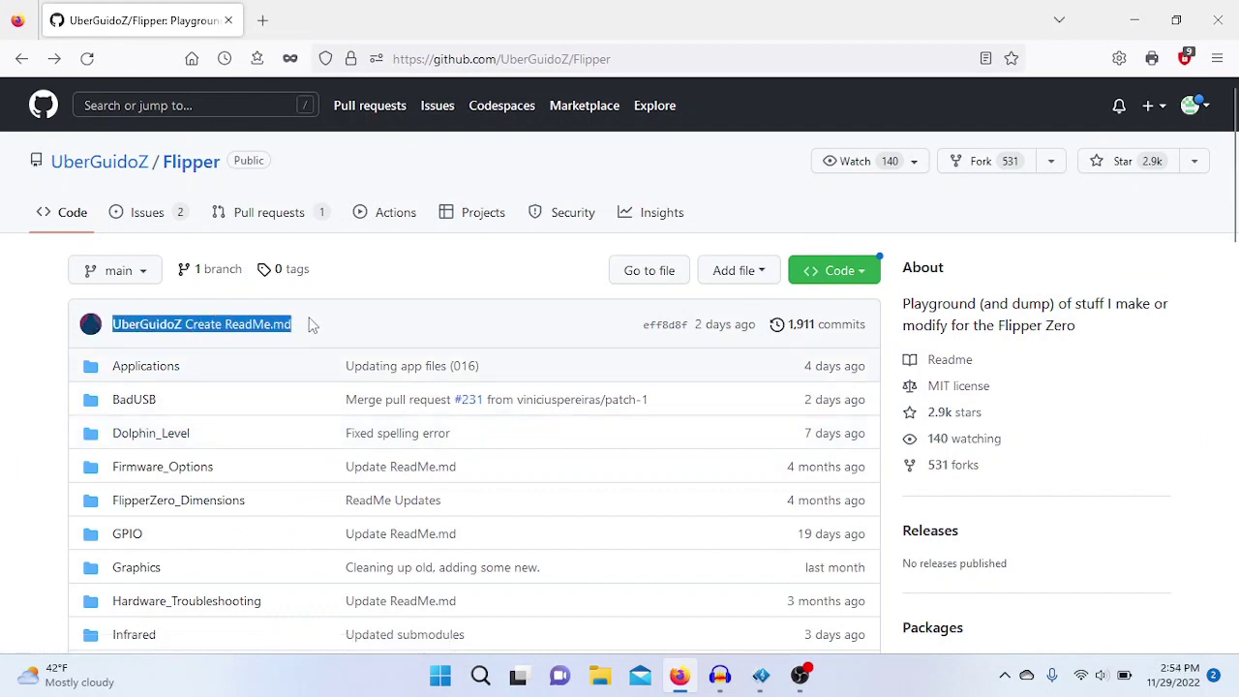
Scroll through the Wav_Player ReadMe and highlight its WAV format requirements.
{"action": "left_click", "coordinate": [312, 323]}
{"action": "scroll", "coordinate": [94, 414], "scroll_direction": "down", "scroll_amount": 3}
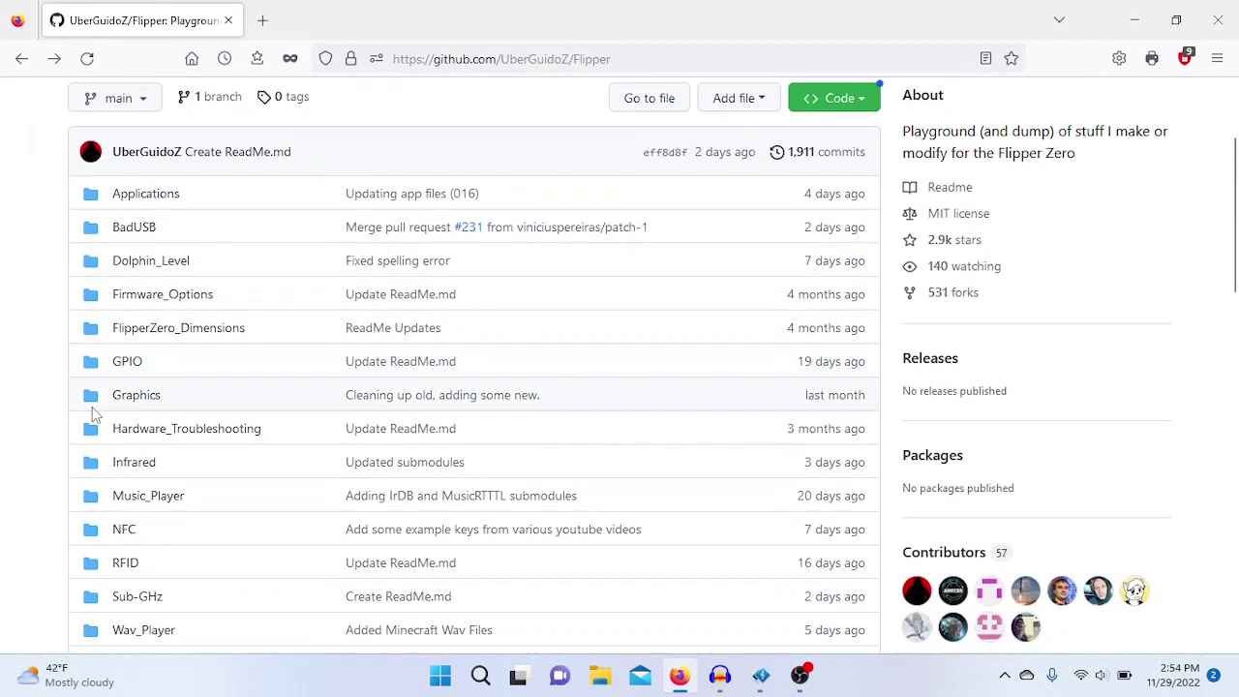
{"action": "scroll", "coordinate": [56, 435], "scroll_direction": "down", "scroll_amount": 2}
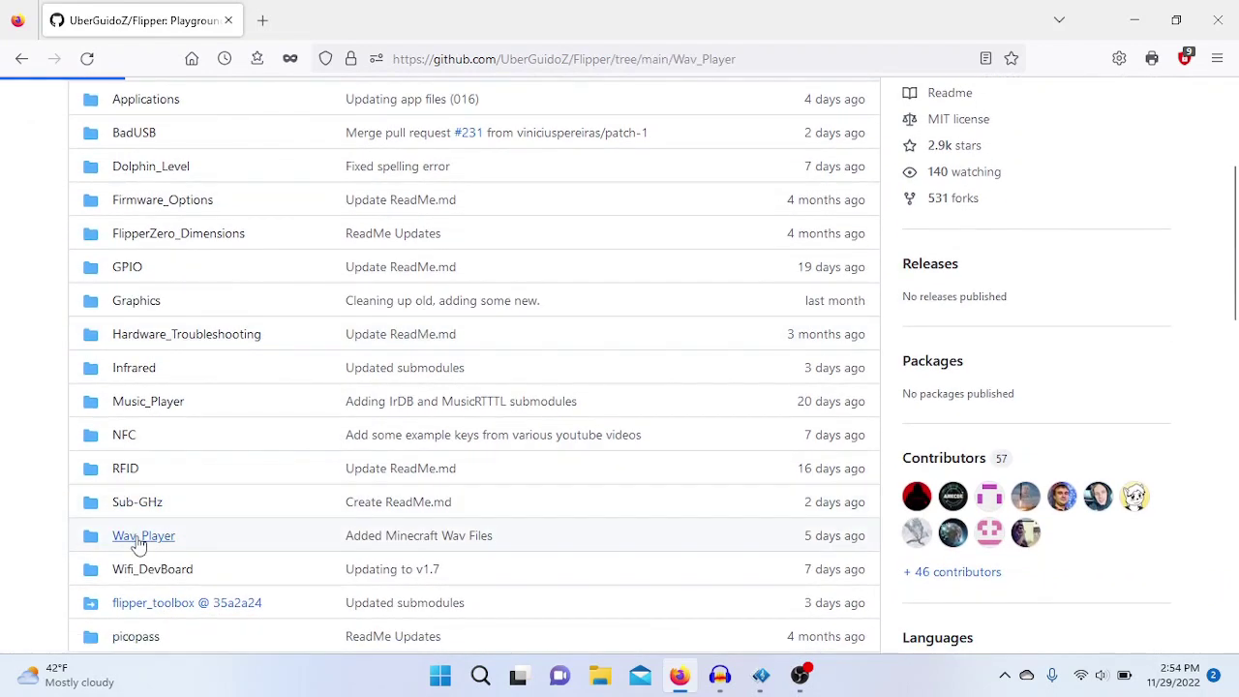
{"action": "scroll", "coordinate": [76, 526], "scroll_direction": "down", "scroll_amount": 5}
{"action": "scroll", "coordinate": [76, 526], "scroll_direction": "down", "scroll_amount": 14}
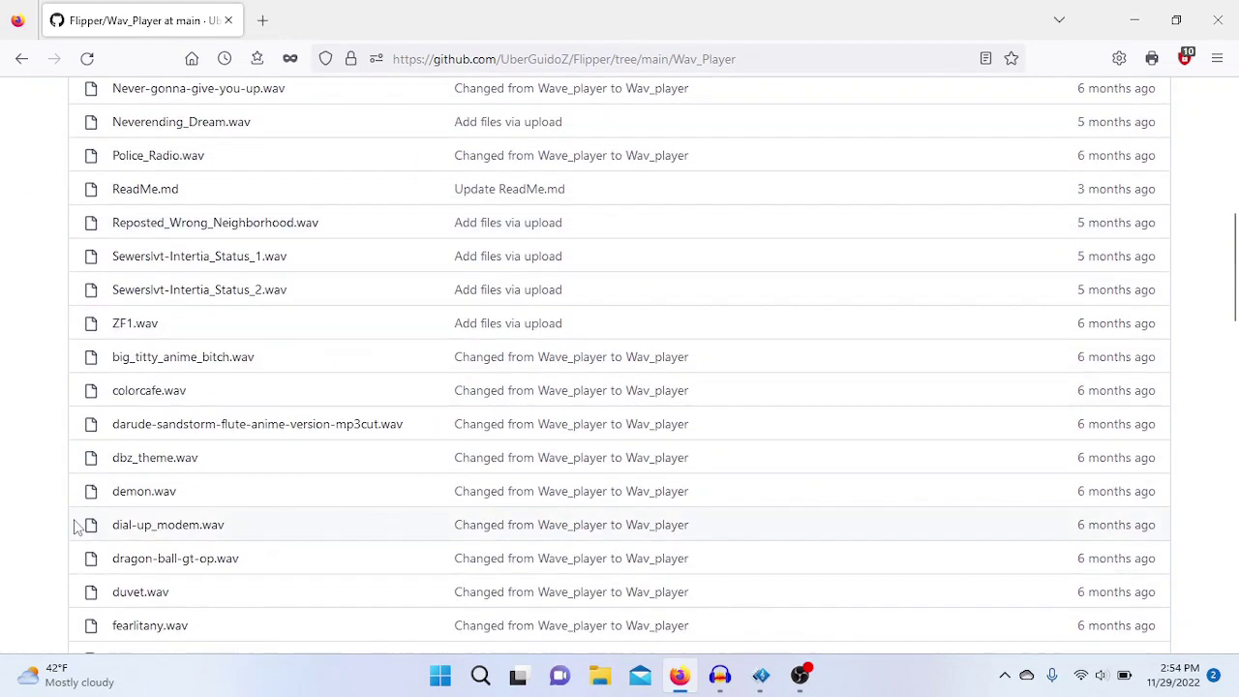
{"action": "scroll", "coordinate": [75, 527], "scroll_direction": "down", "scroll_amount": 3}
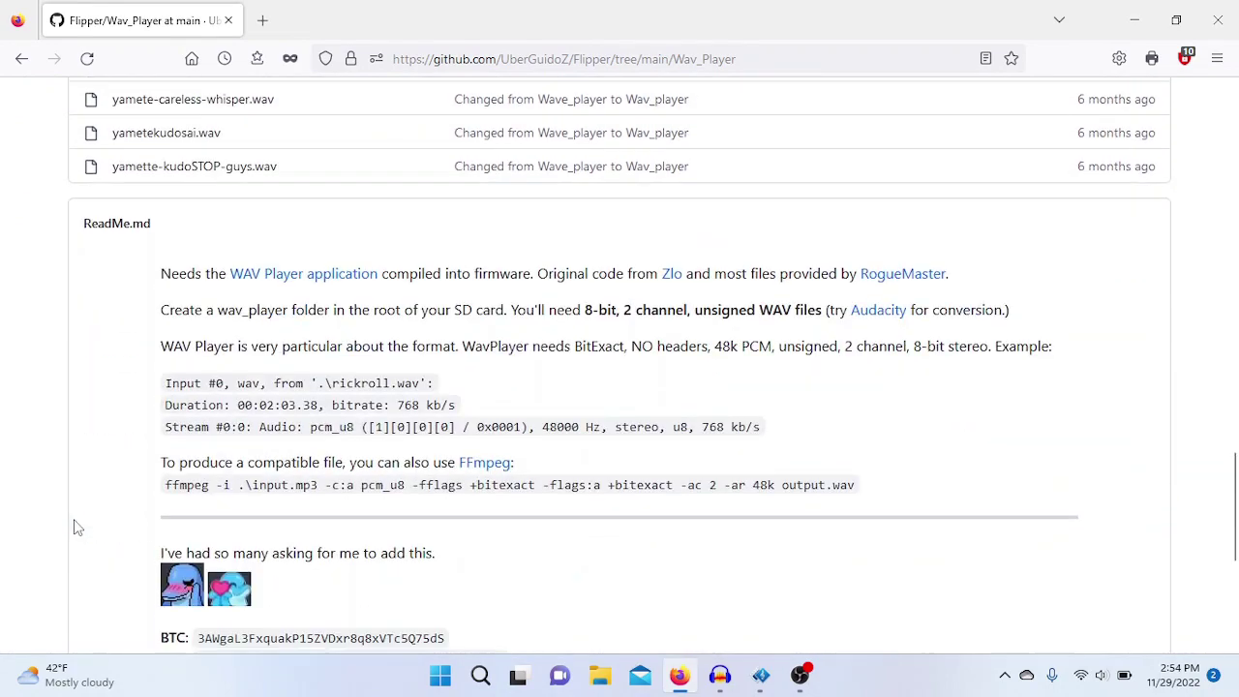
{"action": "left_click_drag", "start_coordinate": [82, 213], "coordinate": [1002, 230]}
{"action": "left_click_drag", "start_coordinate": [112, 354], "coordinate": [155, 201]}
{"action": "left_click", "coordinate": [133, 290]}
{"action": "scroll", "coordinate": [132, 291], "scroll_direction": "down", "scroll_amount": 3}
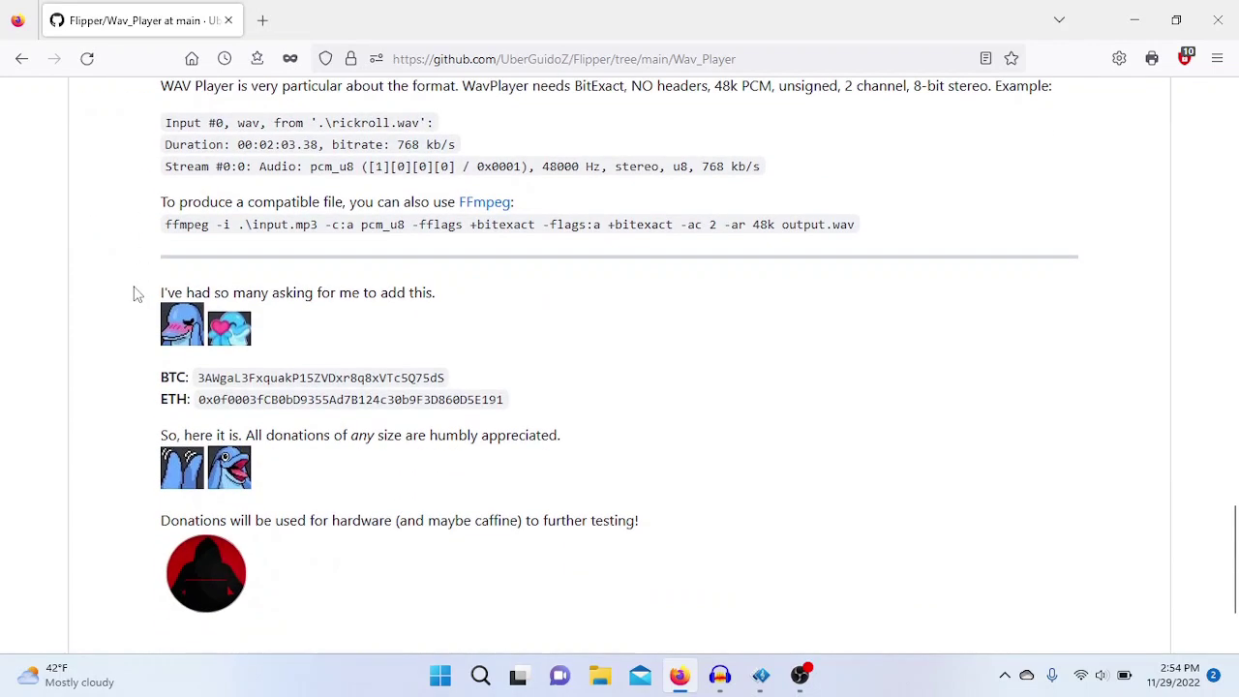
{"action": "scroll", "coordinate": [135, 294], "scroll_direction": "down", "scroll_amount": 1}
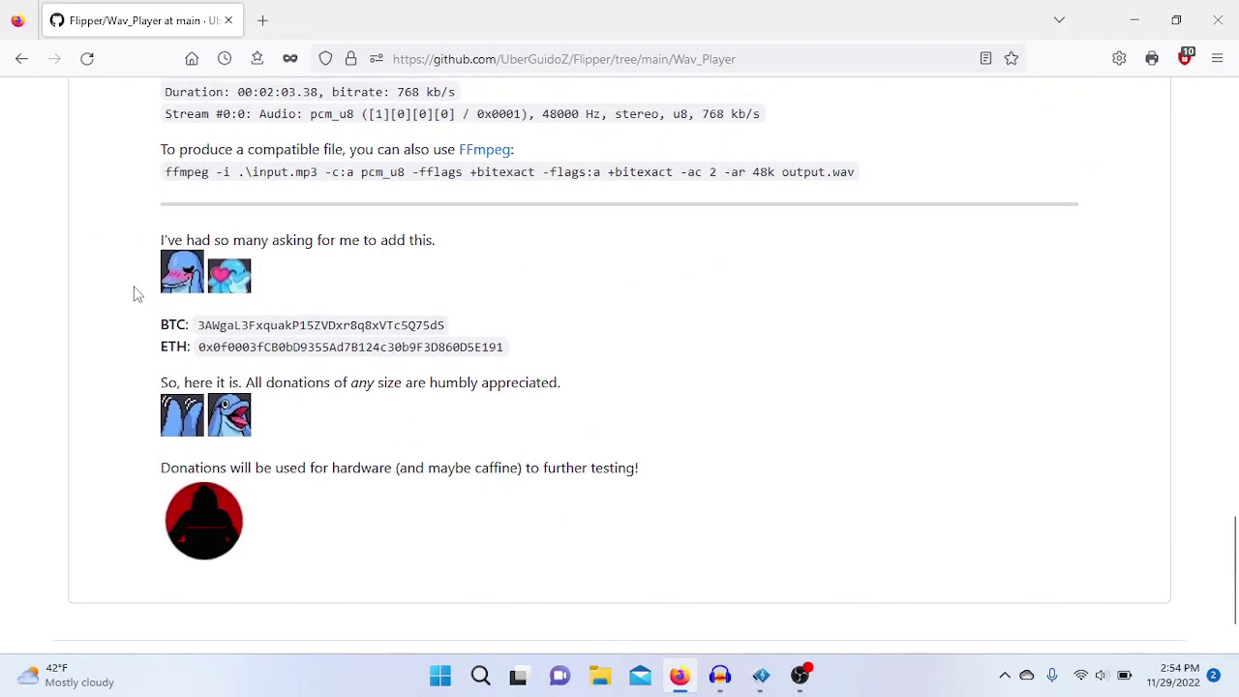
{"action": "scroll", "coordinate": [134, 294], "scroll_direction": "up", "scroll_amount": 2}
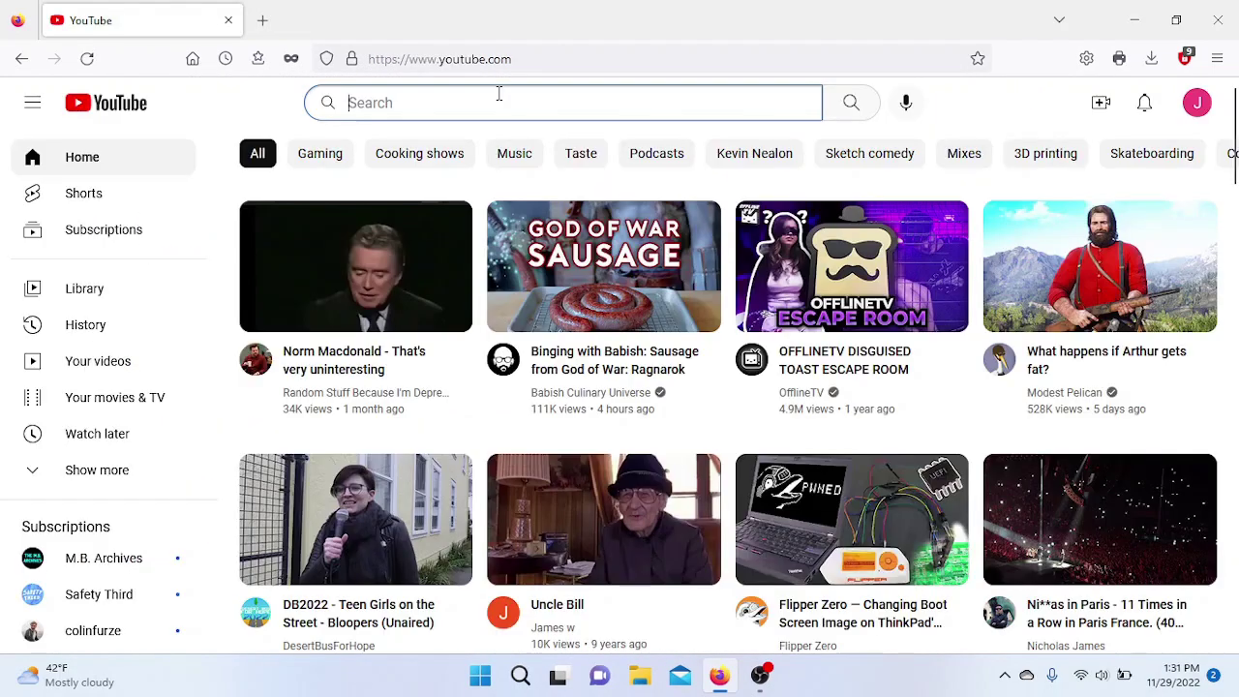
Search YouTube for 'i am the night', pause the Batman clip, and select its URL.
{"action": "left_click", "coordinate": [499, 94]}
{"action": "type", "text": "i am"}
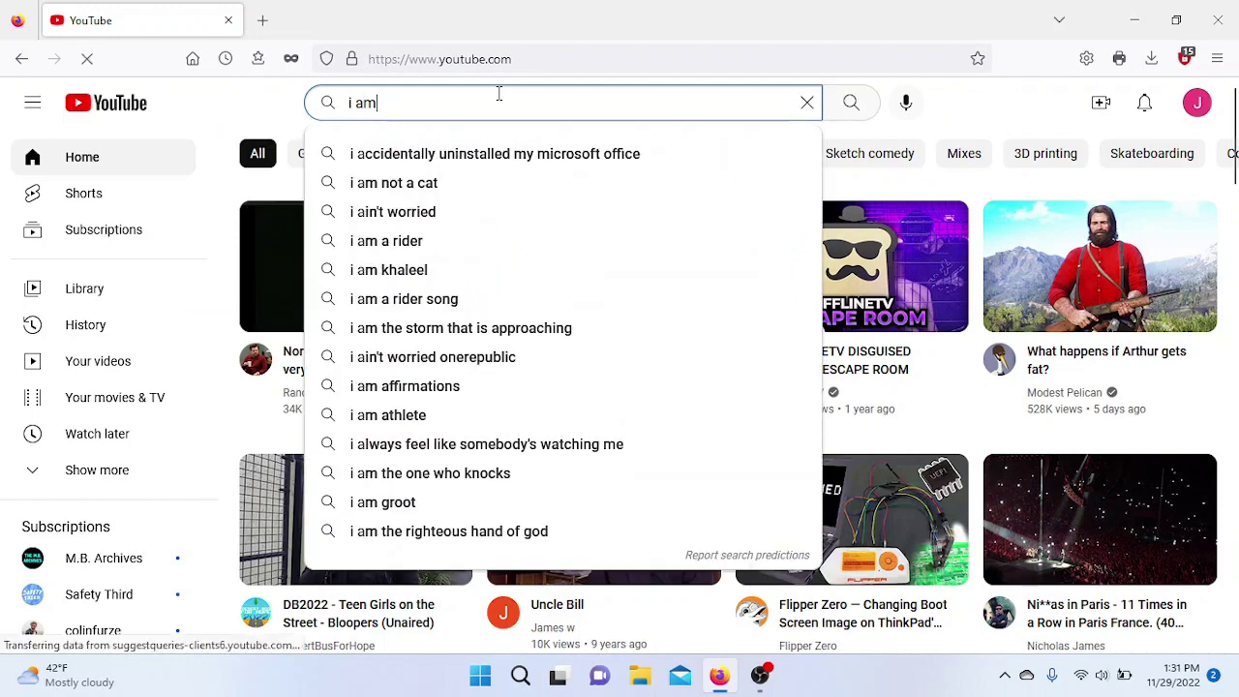
{"action": "type", "text": " the night"}
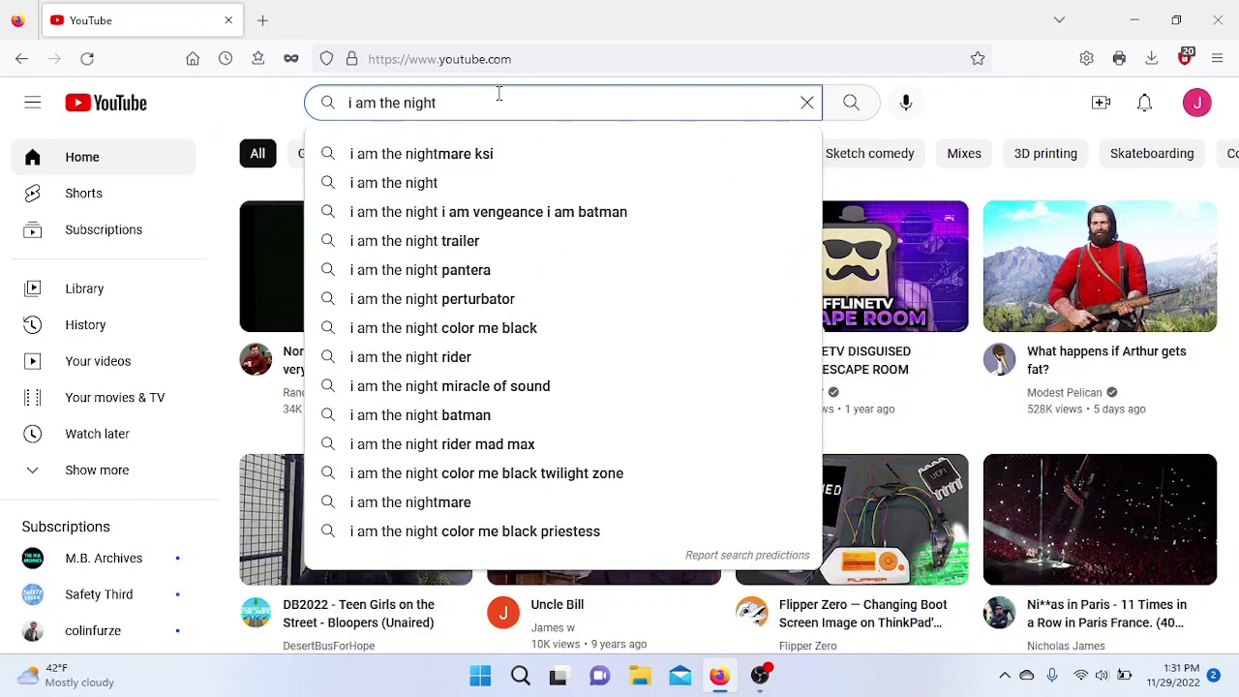
{"action": "key", "text": "Return"}
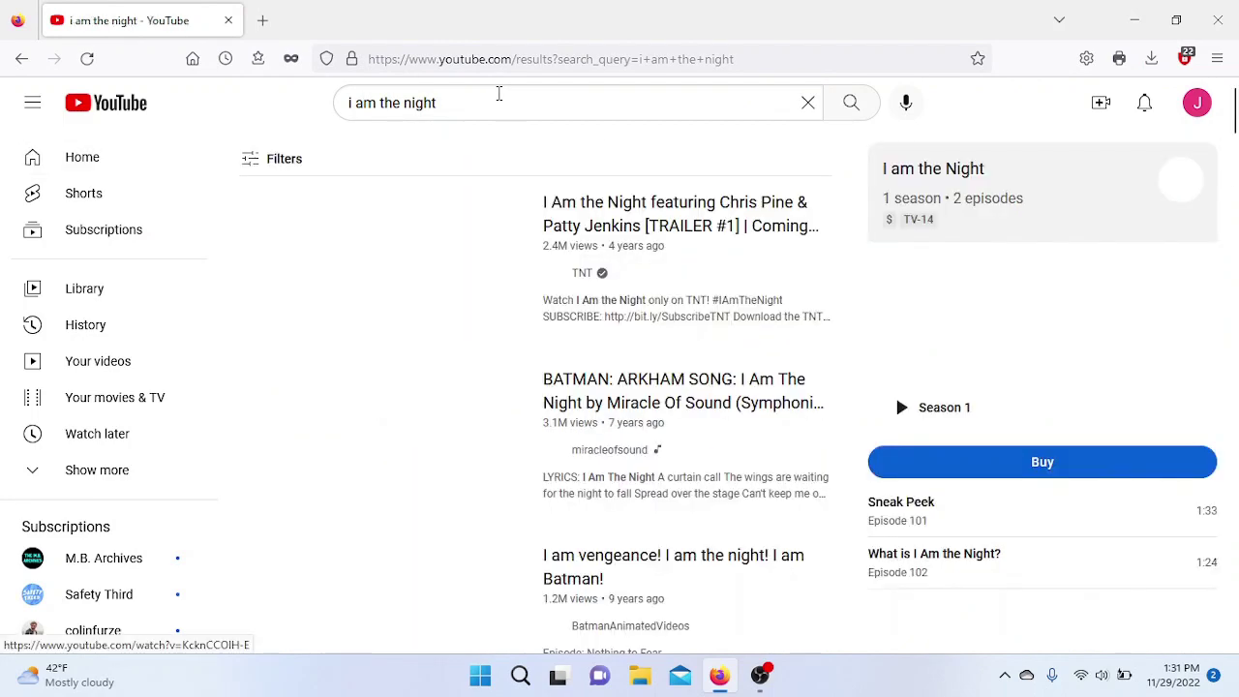
{"action": "scroll", "coordinate": [587, 306], "scroll_direction": "down", "scroll_amount": 2}
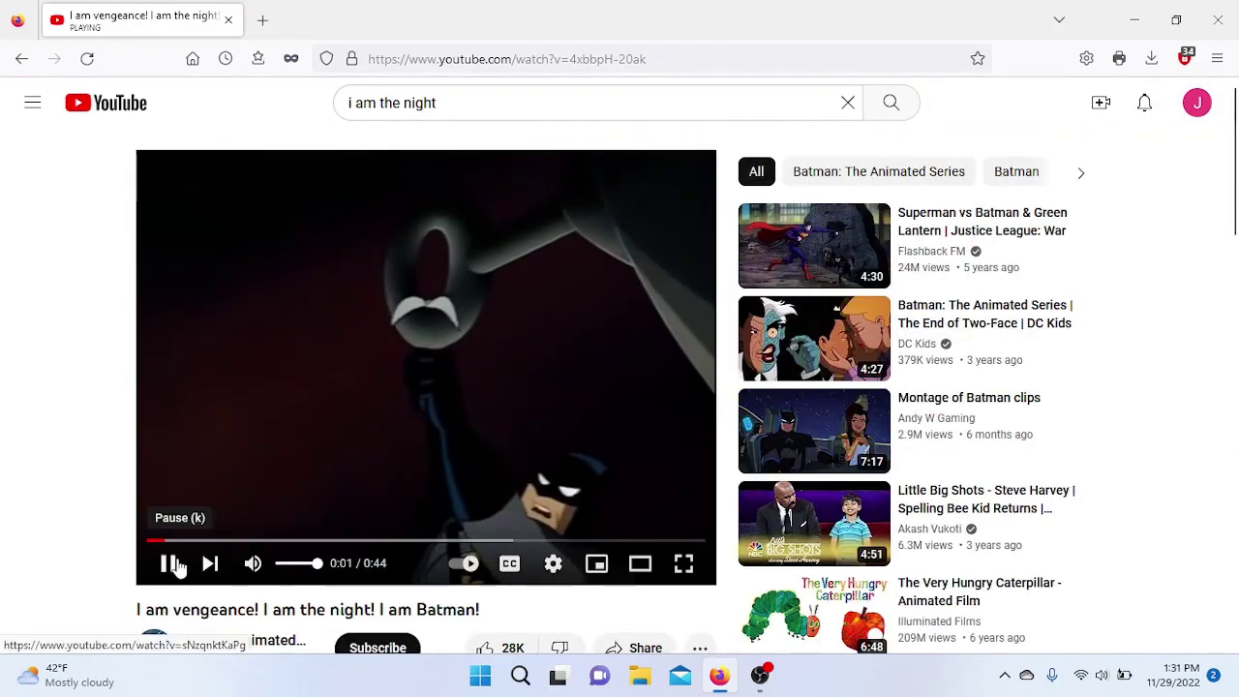
{"action": "left_click", "coordinate": [167, 565]}
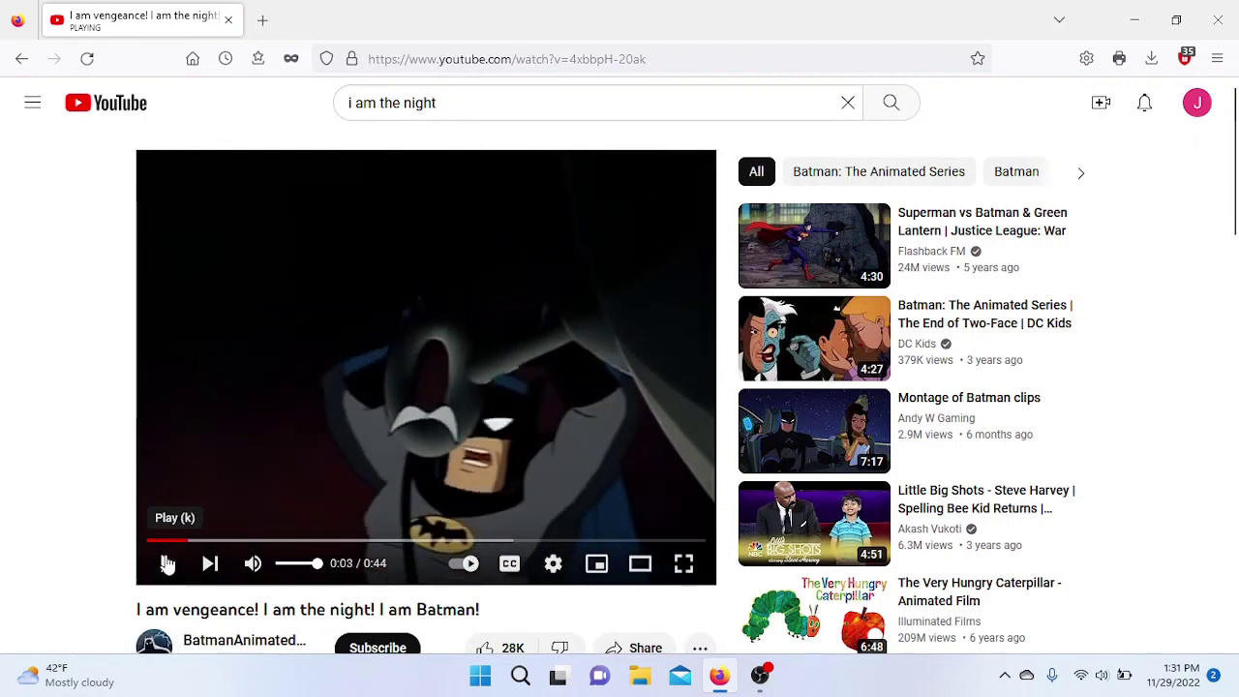
{"action": "left_click", "coordinate": [419, 58]}
{"action": "key", "text": "ctrl+c"}
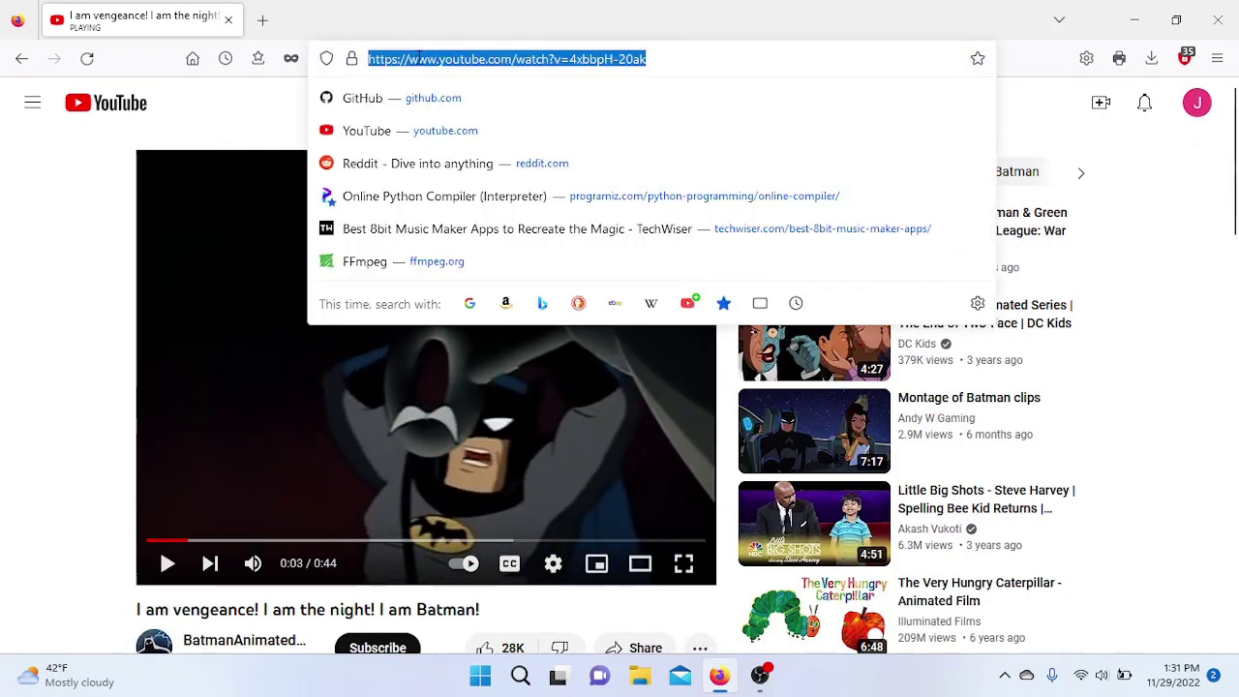
In a new tab, open the YouTube to WAV converter site from the address suggestions.
{"action": "left_click", "coordinate": [265, 20]}
{"action": "type", "text": "you"}
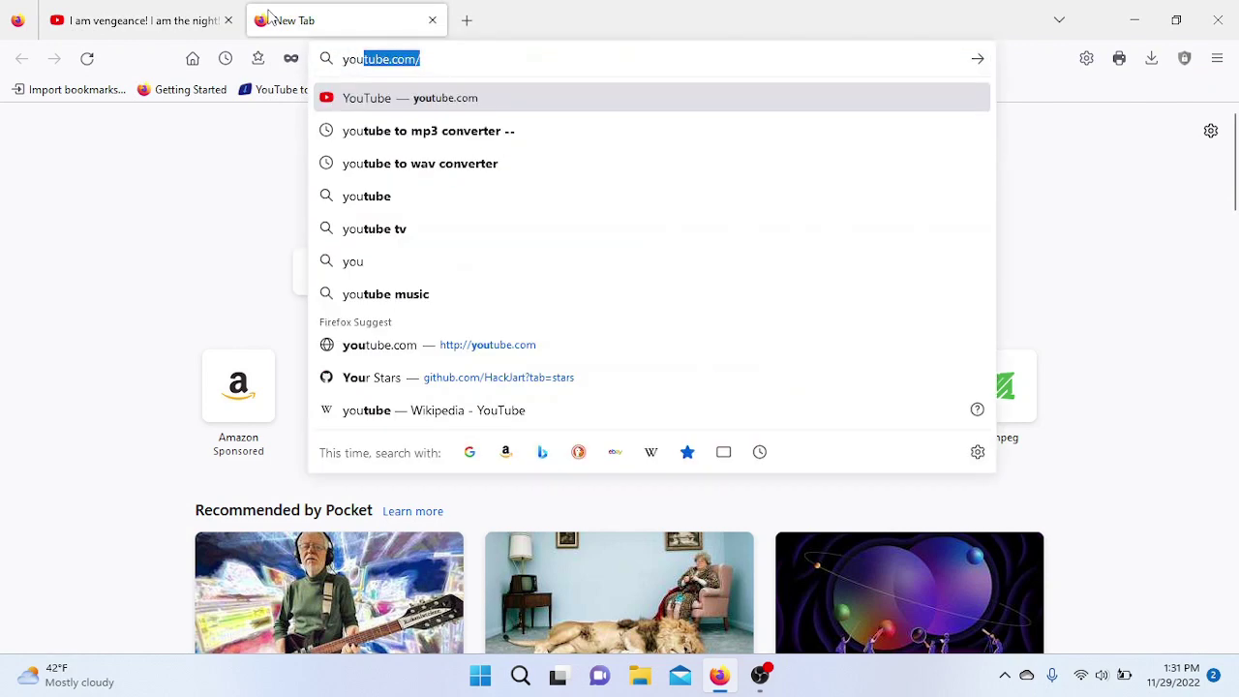
{"action": "key", "text": "Down"}
{"action": "key", "text": "Down"}
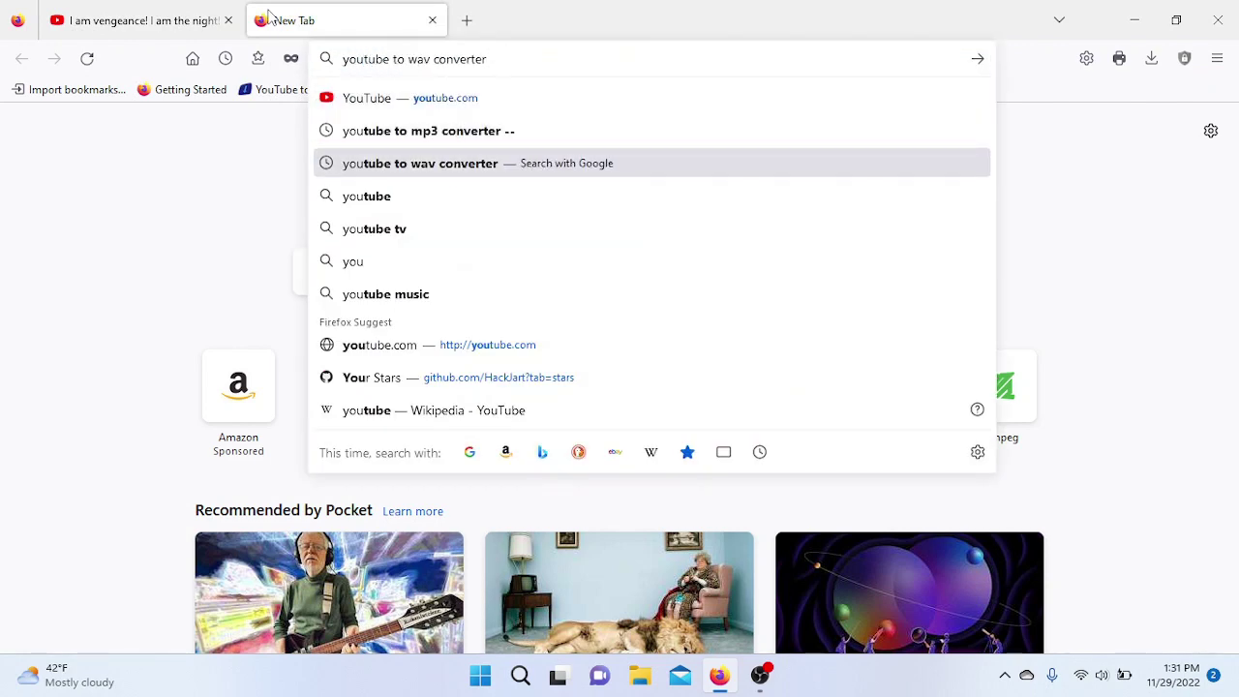
{"action": "key", "text": "Down"}
{"action": "key", "text": "Down"}
{"action": "key", "text": "Up"}
{"action": "key", "text": "Up"}
{"action": "key", "text": "Up"}
{"action": "key", "text": "Up"}
{"action": "left_click", "coordinate": [140, 187]}
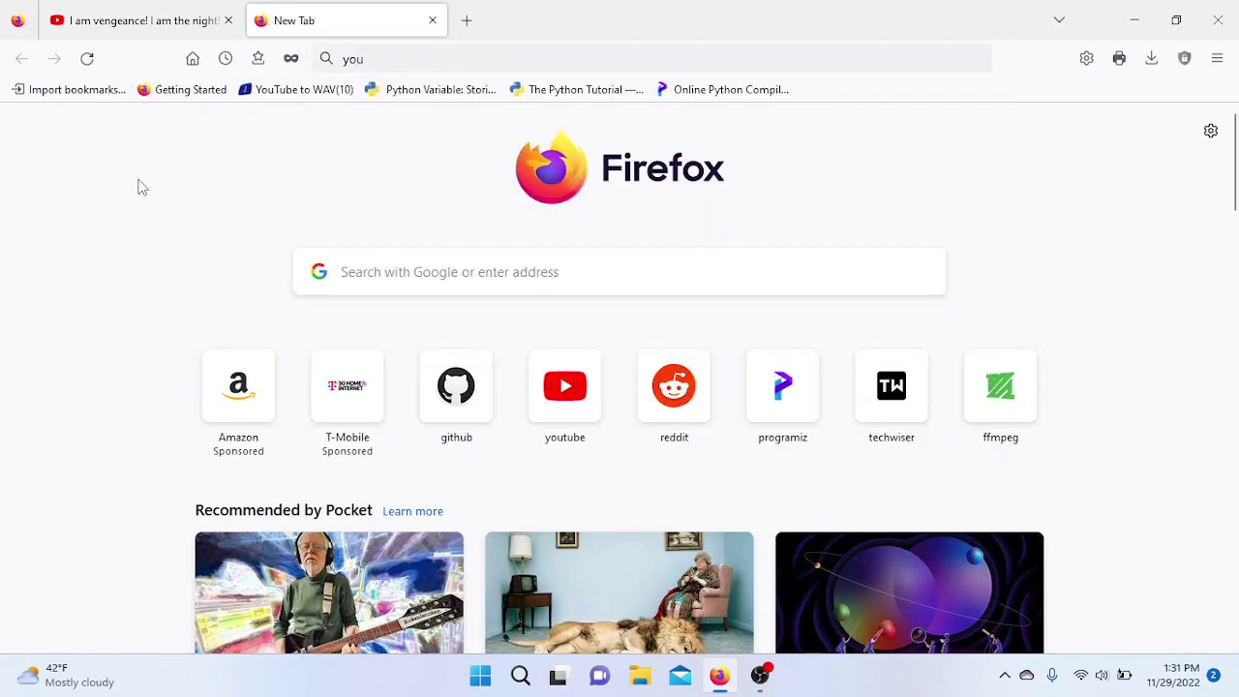
{"action": "left_click", "coordinate": [338, 90]}
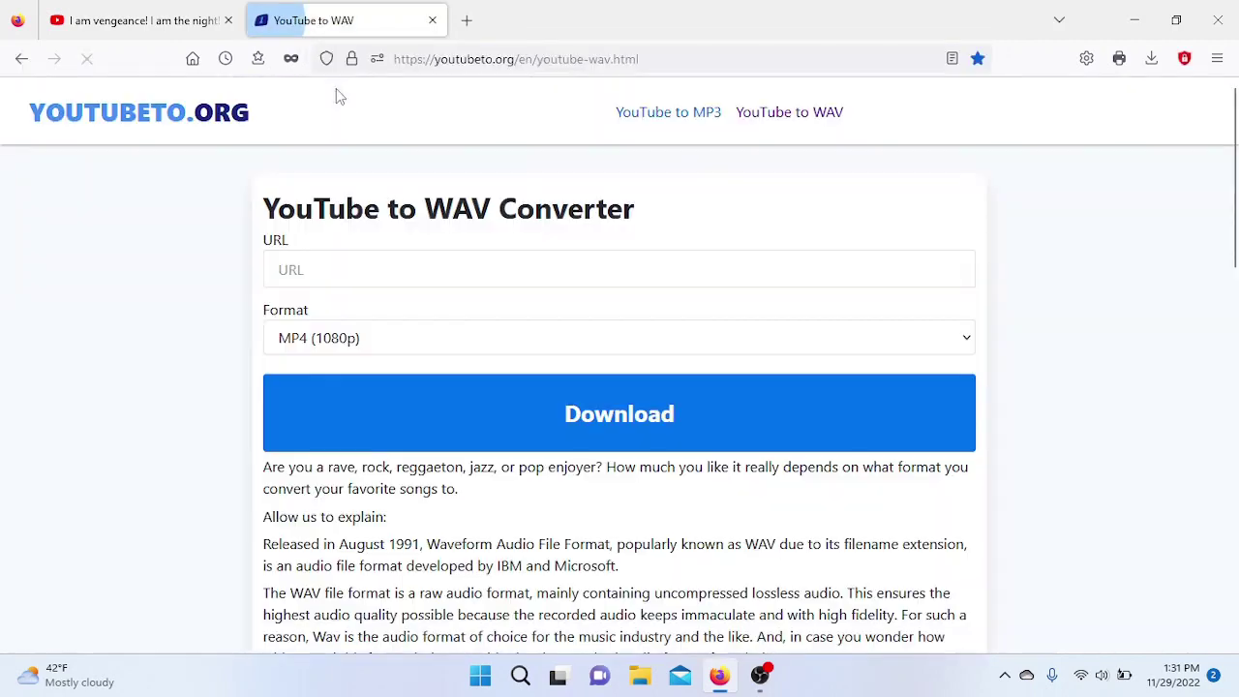
Paste the Batman clip's link, choose WAV format, convert, and download the .wav file.
{"action": "left_click", "coordinate": [355, 266]}
{"action": "key", "text": "ctrl+v"}
{"action": "left_click", "coordinate": [368, 336]}
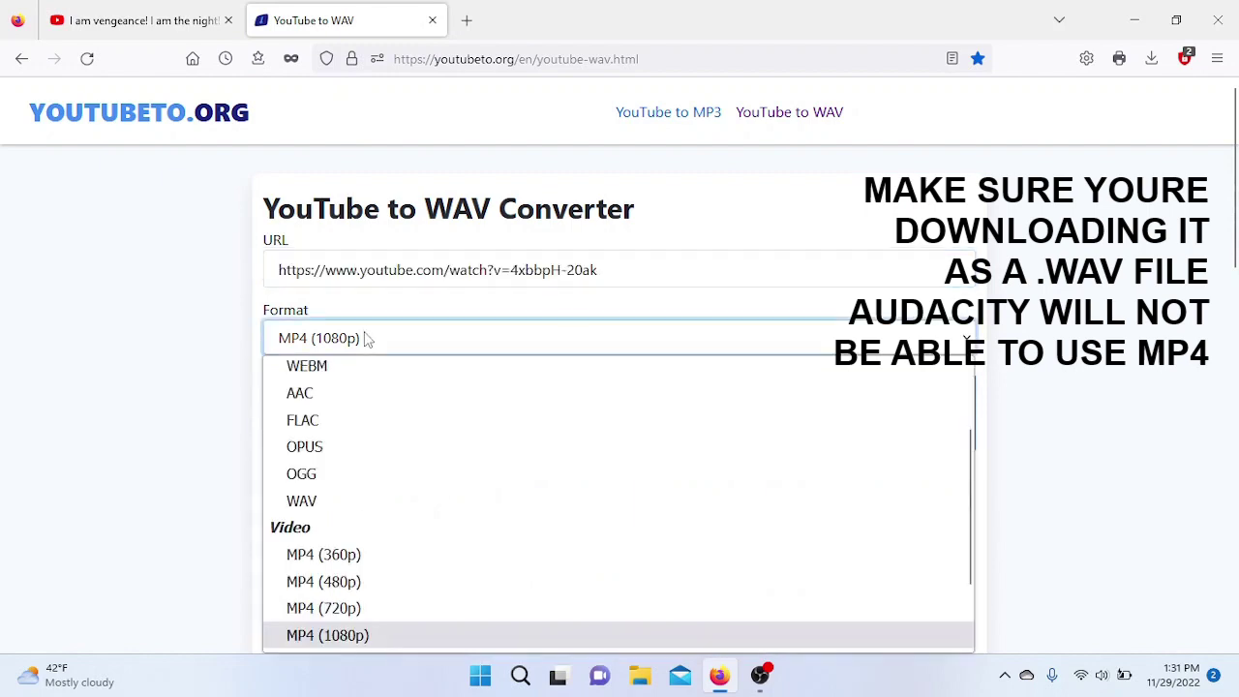
{"action": "left_click", "coordinate": [335, 506]}
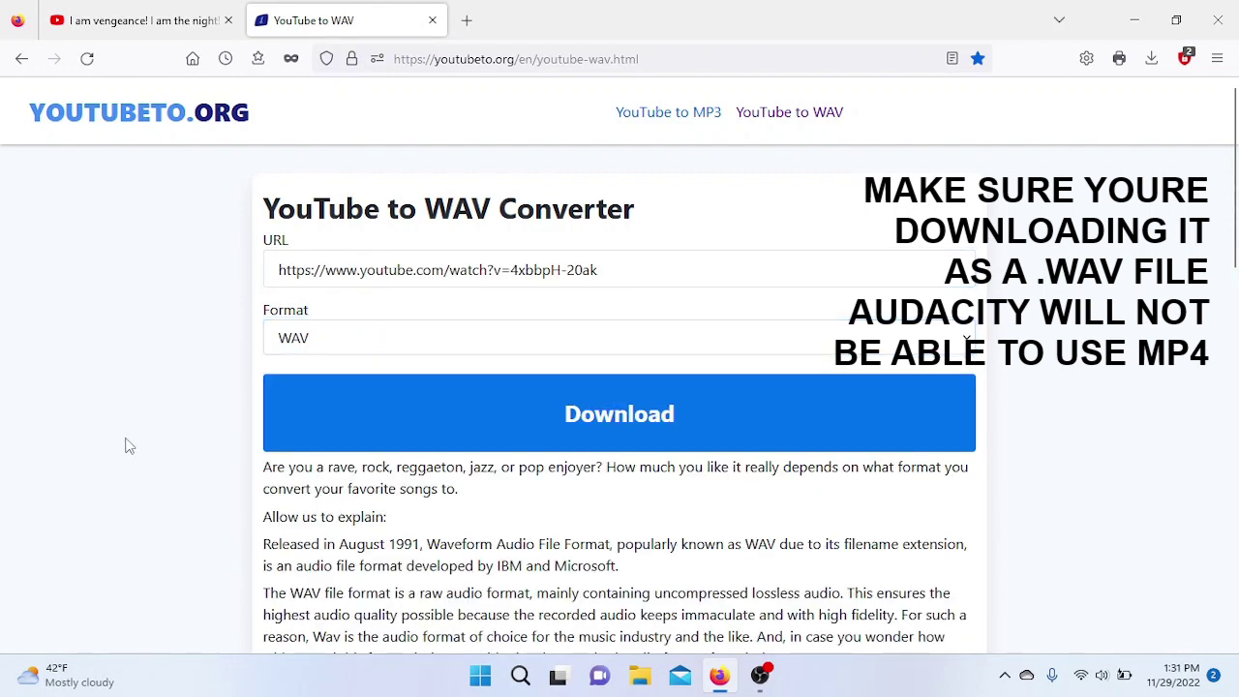
{"action": "scroll", "coordinate": [124, 442], "scroll_direction": "down", "scroll_amount": 2}
{"action": "left_click", "coordinate": [523, 312]}
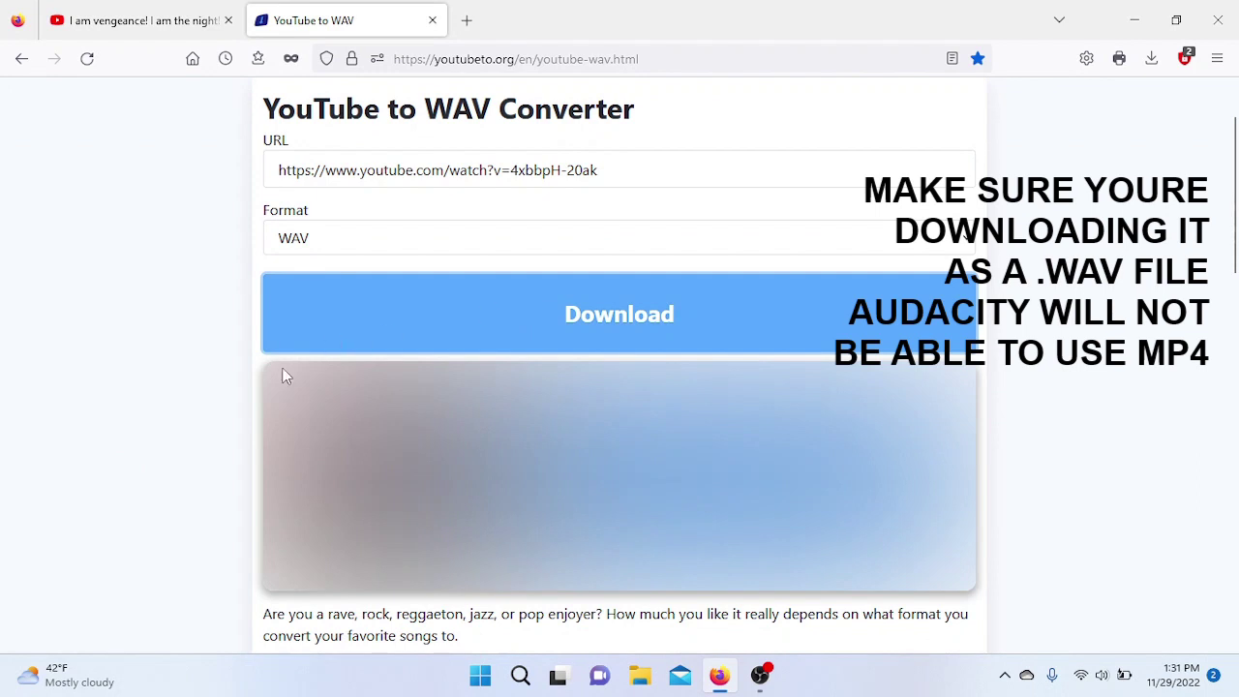
{"action": "scroll", "coordinate": [218, 360], "scroll_direction": "down", "scroll_amount": 1}
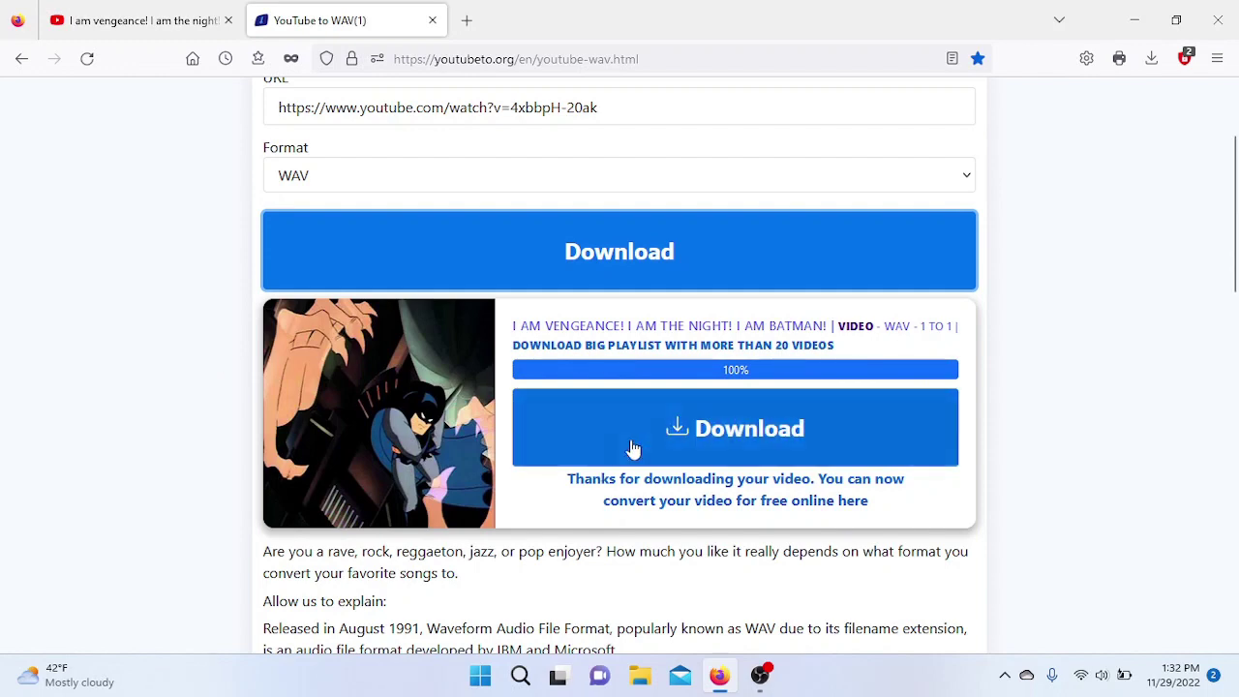
{"action": "left_click", "coordinate": [671, 435]}
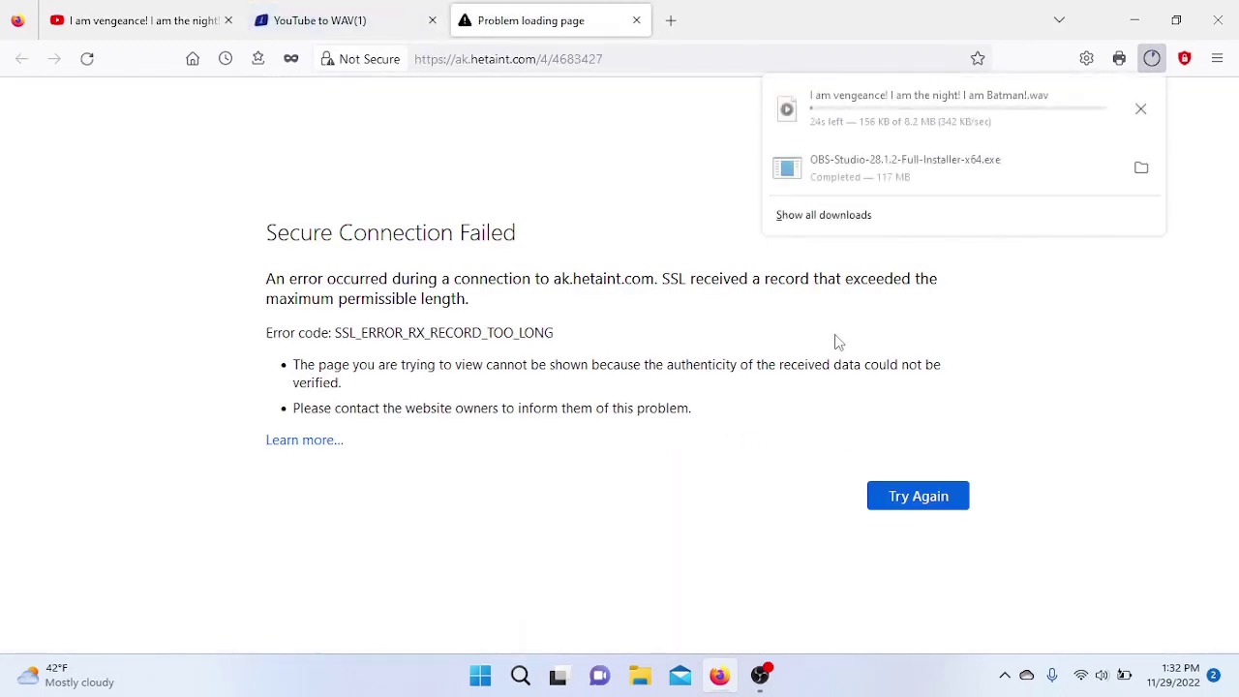
Close the popup, search YouTube for 'rick astley', and pause the Never Gonna Give You Up video.
{"action": "left_click", "coordinate": [637, 19]}
{"action": "left_click", "coordinate": [108, 19]}
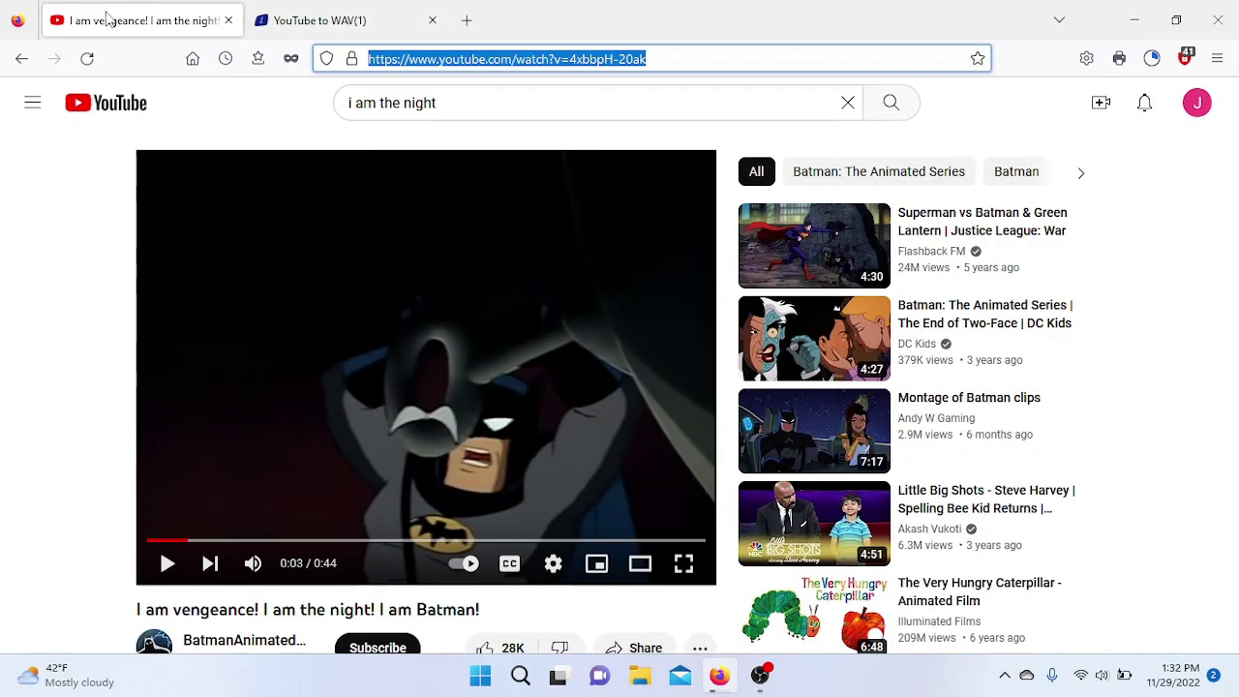
{"action": "left_click", "coordinate": [435, 103]}
{"action": "type", "text": "rick as"}
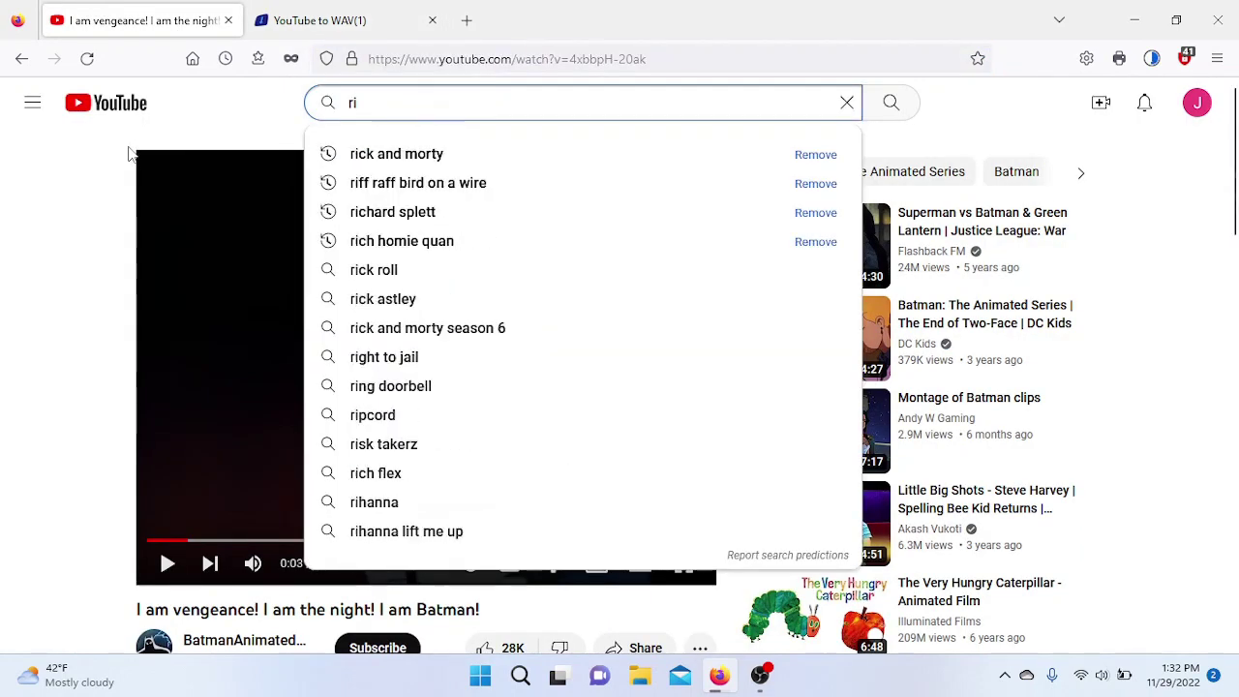
{"action": "type", "text": "tley"}
{"action": "key", "text": "Return"}
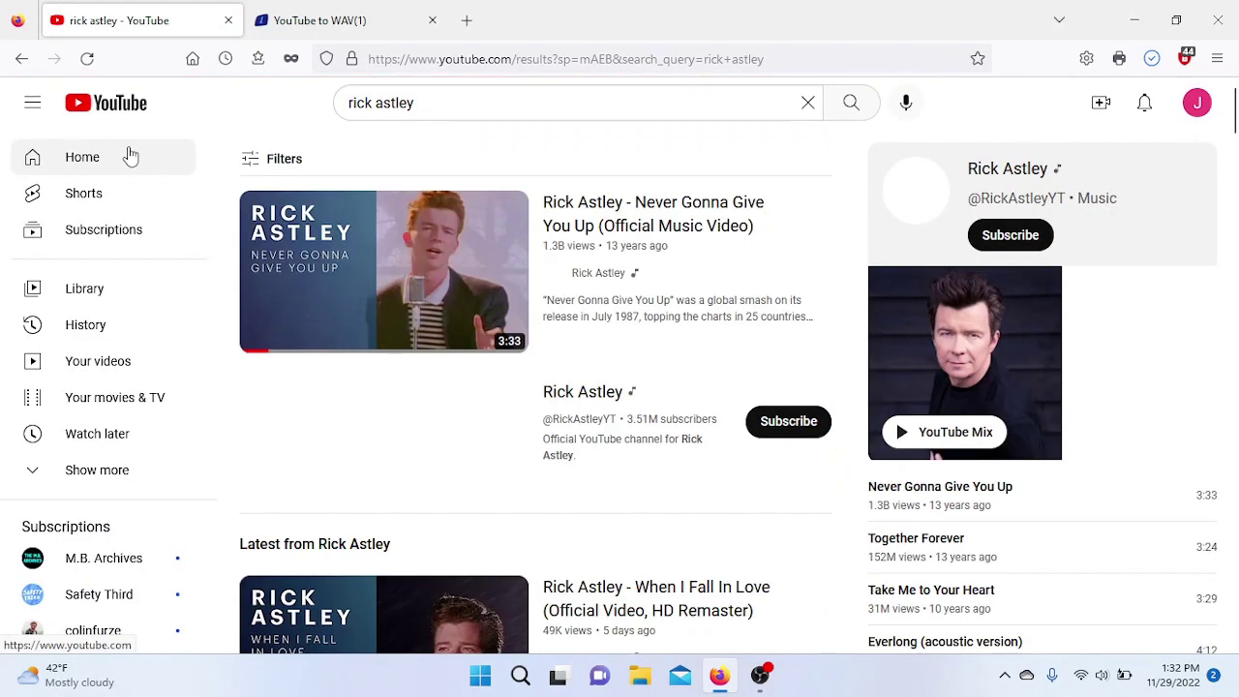
{"action": "scroll", "coordinate": [636, 413], "scroll_direction": "down", "scroll_amount": 1}
{"action": "scroll", "coordinate": [636, 413], "scroll_direction": "down", "scroll_amount": 3}
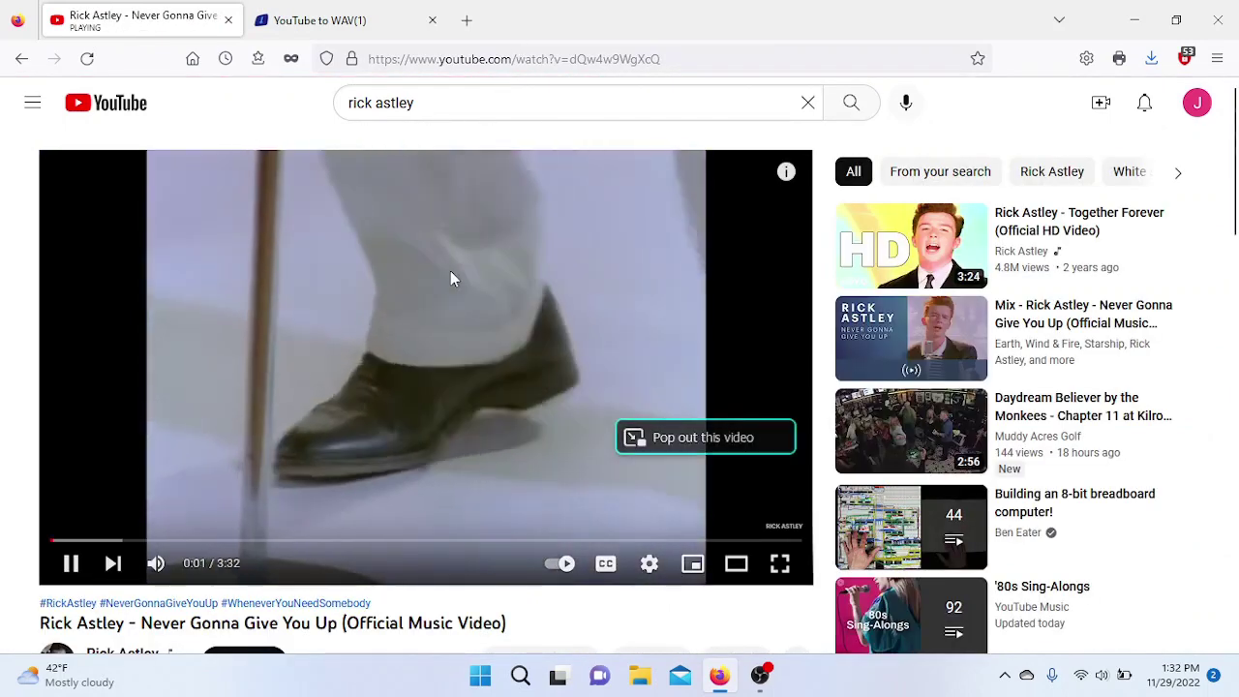
{"action": "left_click", "coordinate": [451, 273]}
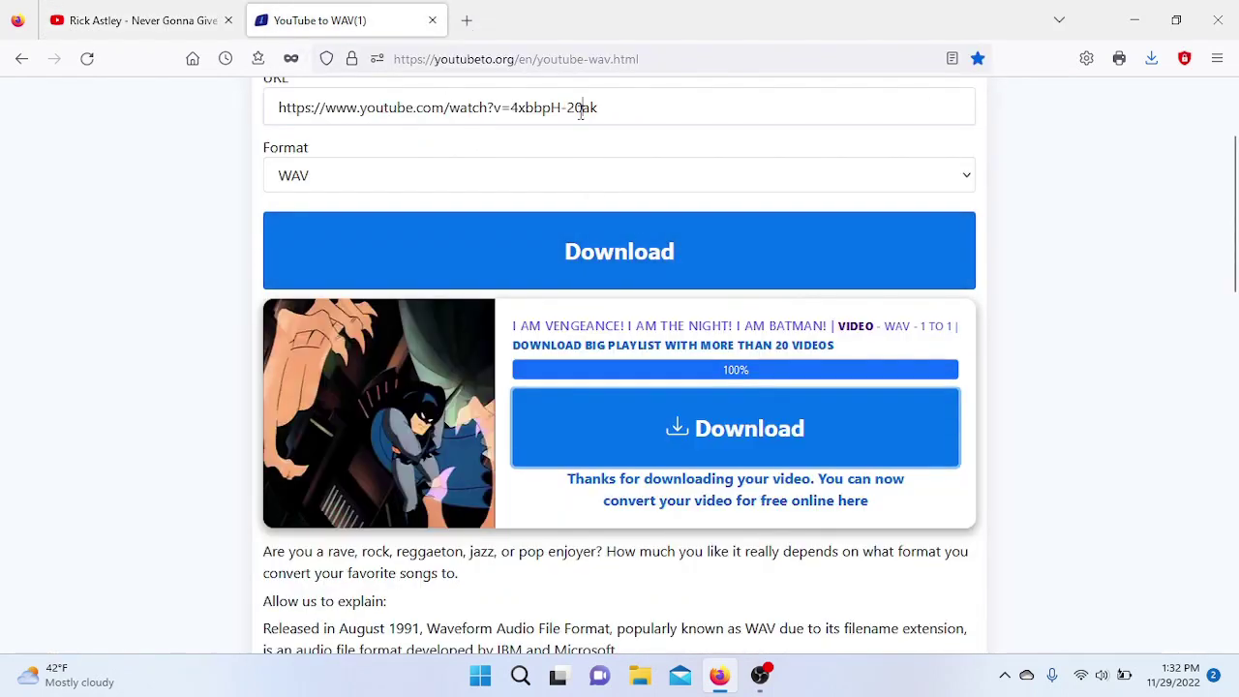
Replace the converter's link with the Rick Astley video address and start the WAV conversion.
{"action": "triple_click", "coordinate": [581, 111]}
{"action": "type", "text": "https://www.youtube.com/watch?v=dQw4w9WgXcQ"}
{"action": "left_click", "coordinate": [595, 229]}
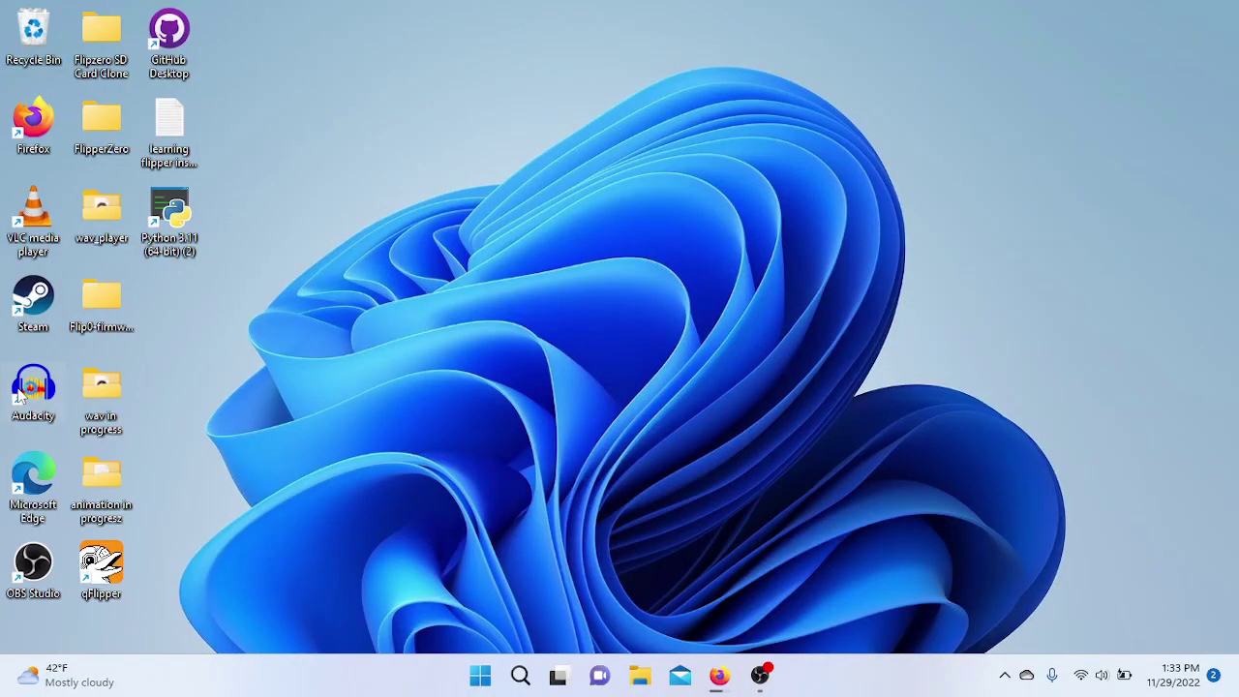
Launch Audacity and open the downloaded Batman WAV from the Downloads folder.
{"action": "double_click", "coordinate": [20, 395]}
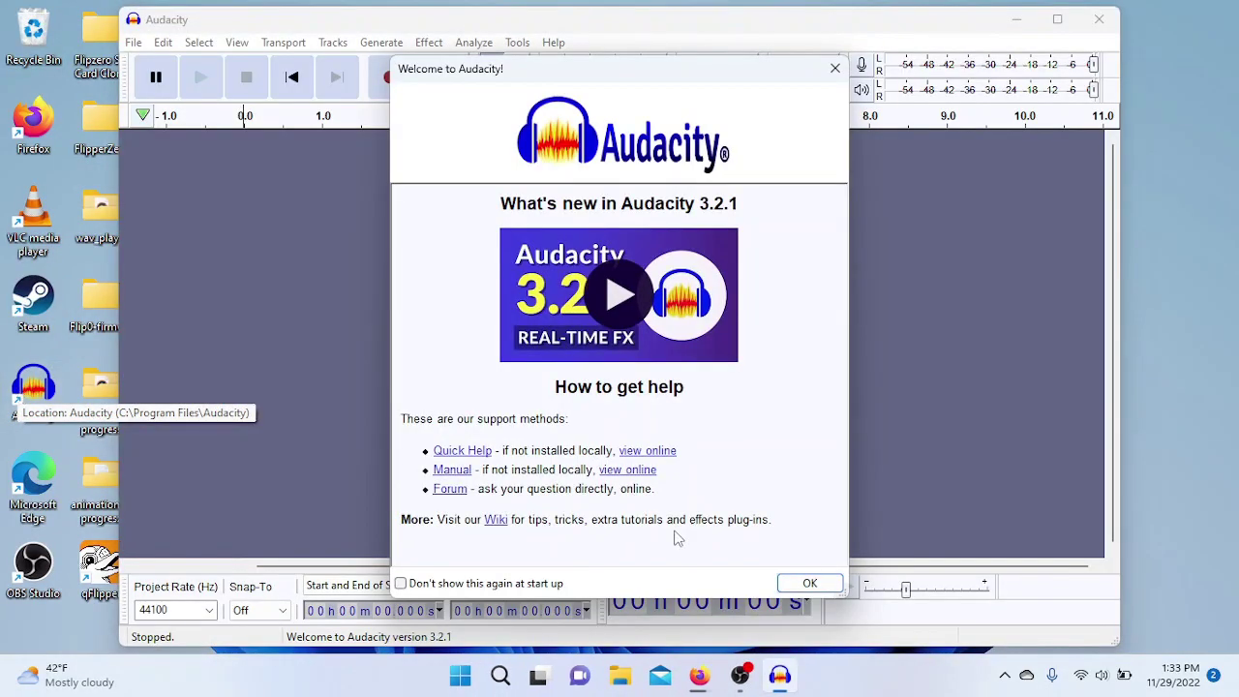
{"action": "left_click", "coordinate": [807, 583]}
{"action": "left_click", "coordinate": [133, 42]}
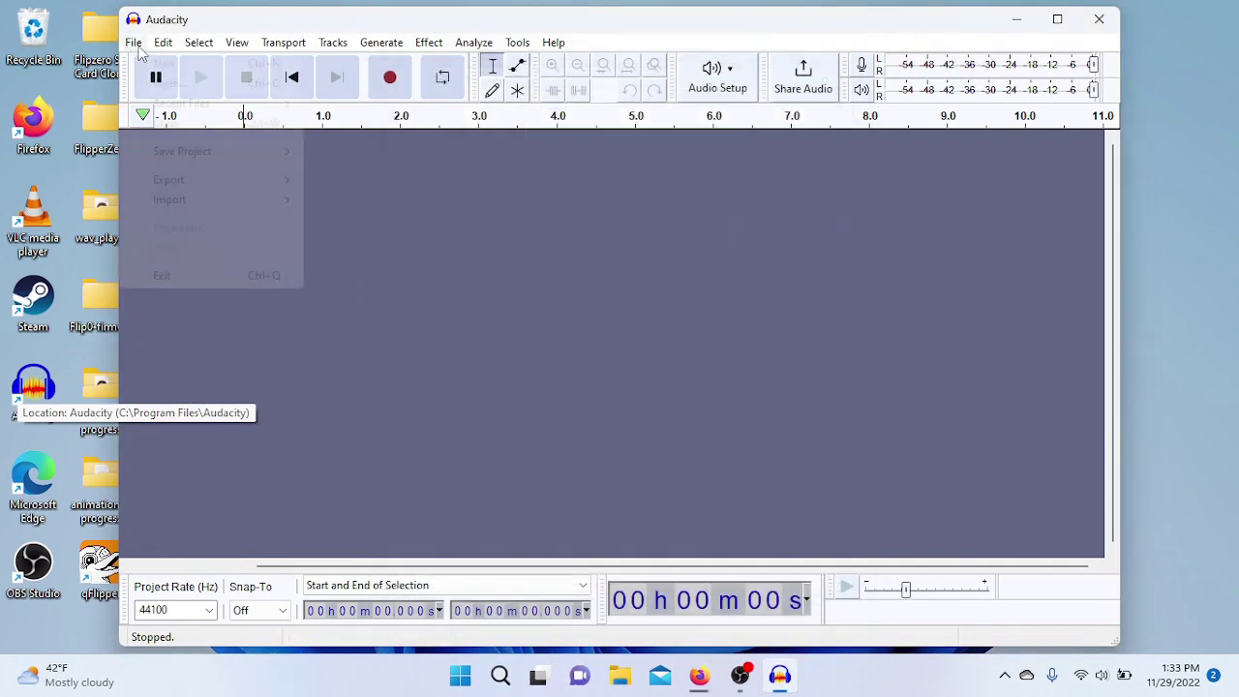
{"action": "left_click", "coordinate": [163, 83]}
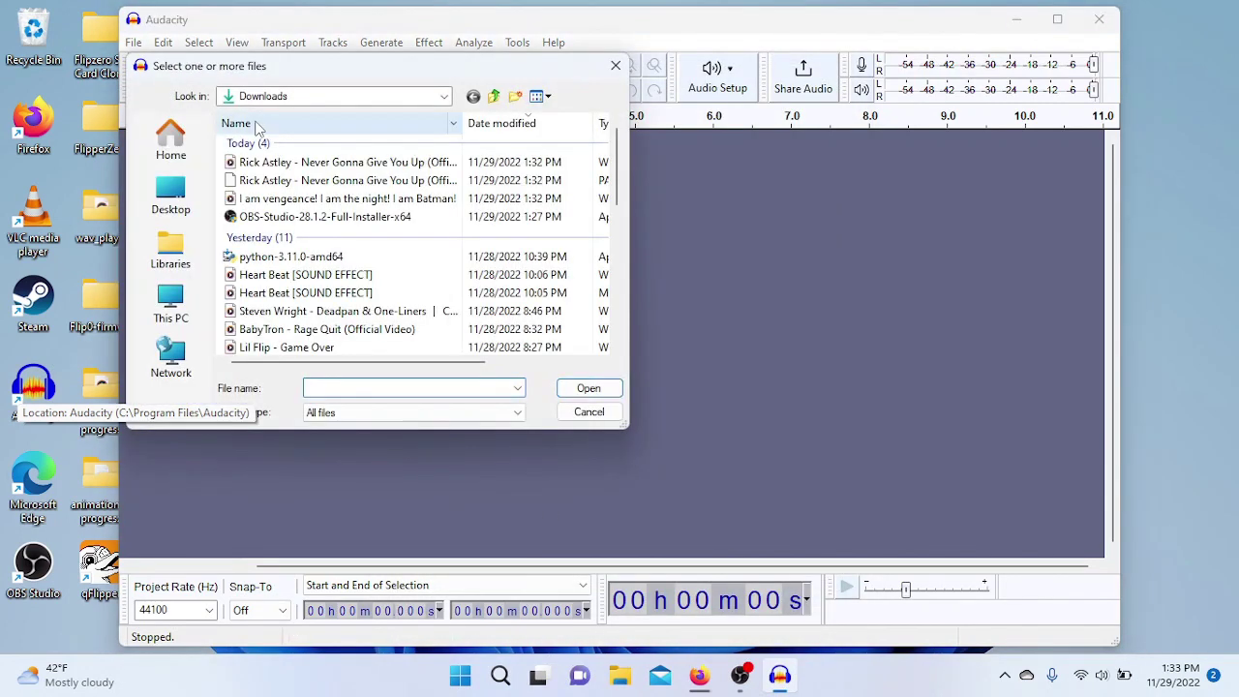
{"action": "left_click", "coordinate": [289, 182]}
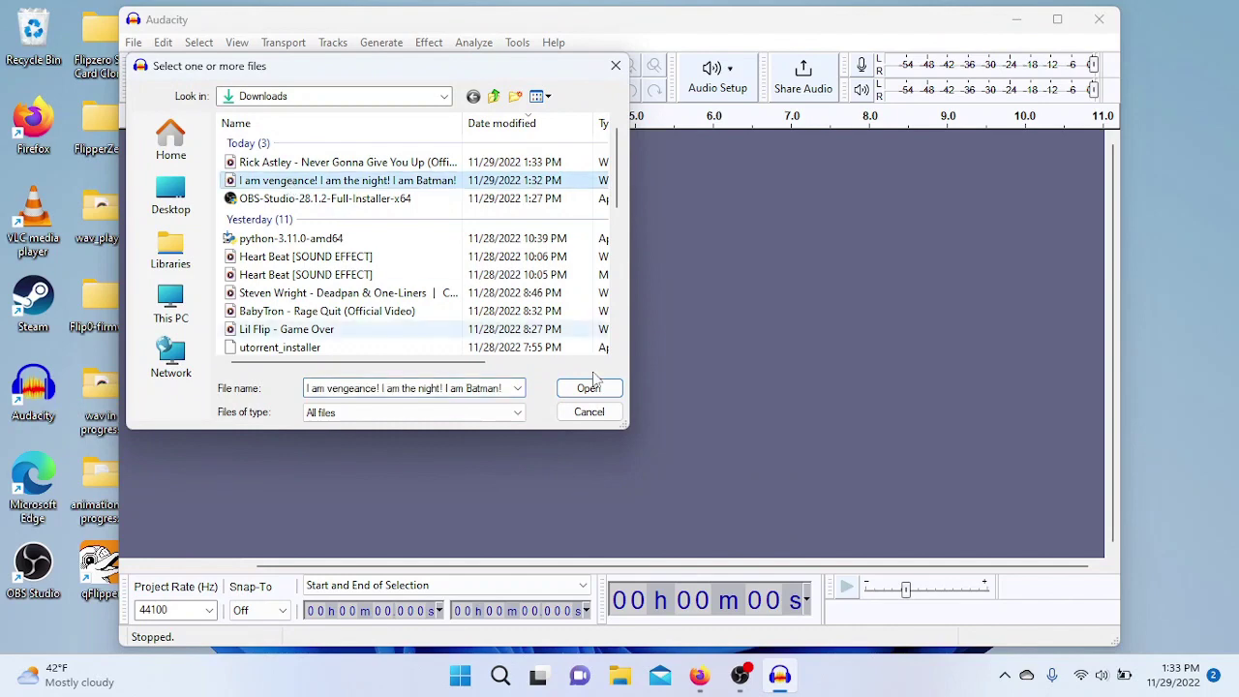
{"action": "left_click", "coordinate": [589, 388]}
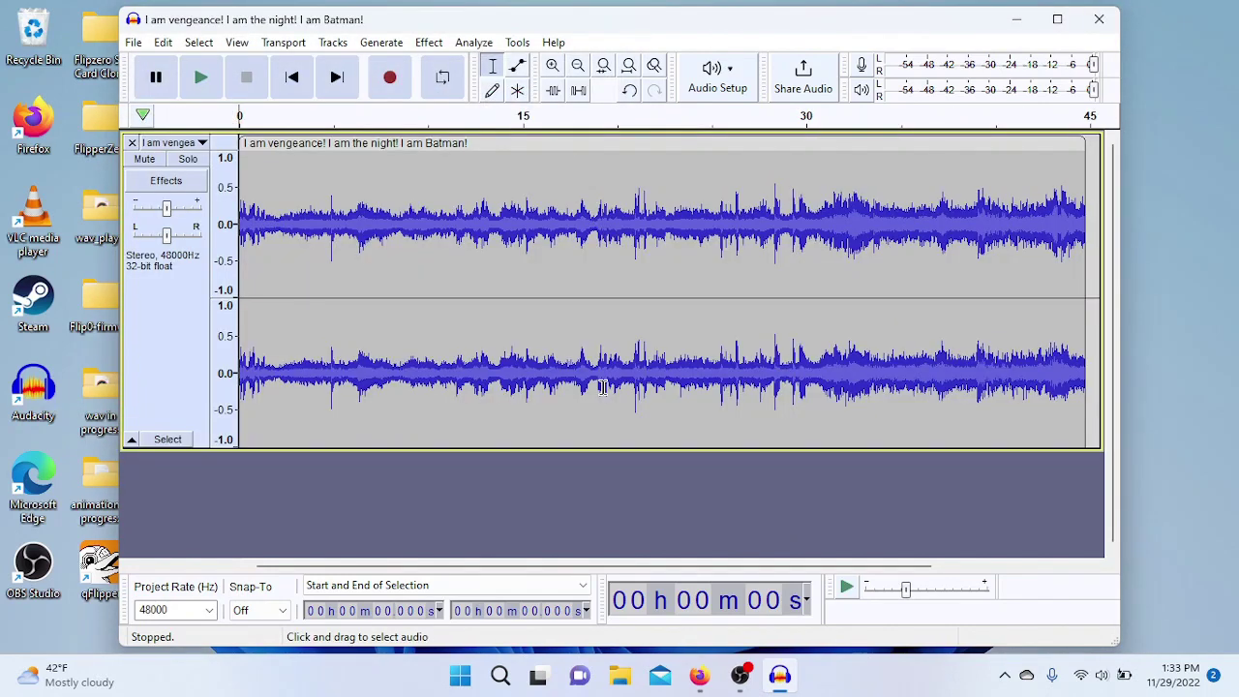
Play the Batman track from the beginning.
{"action": "key", "text": "space"}
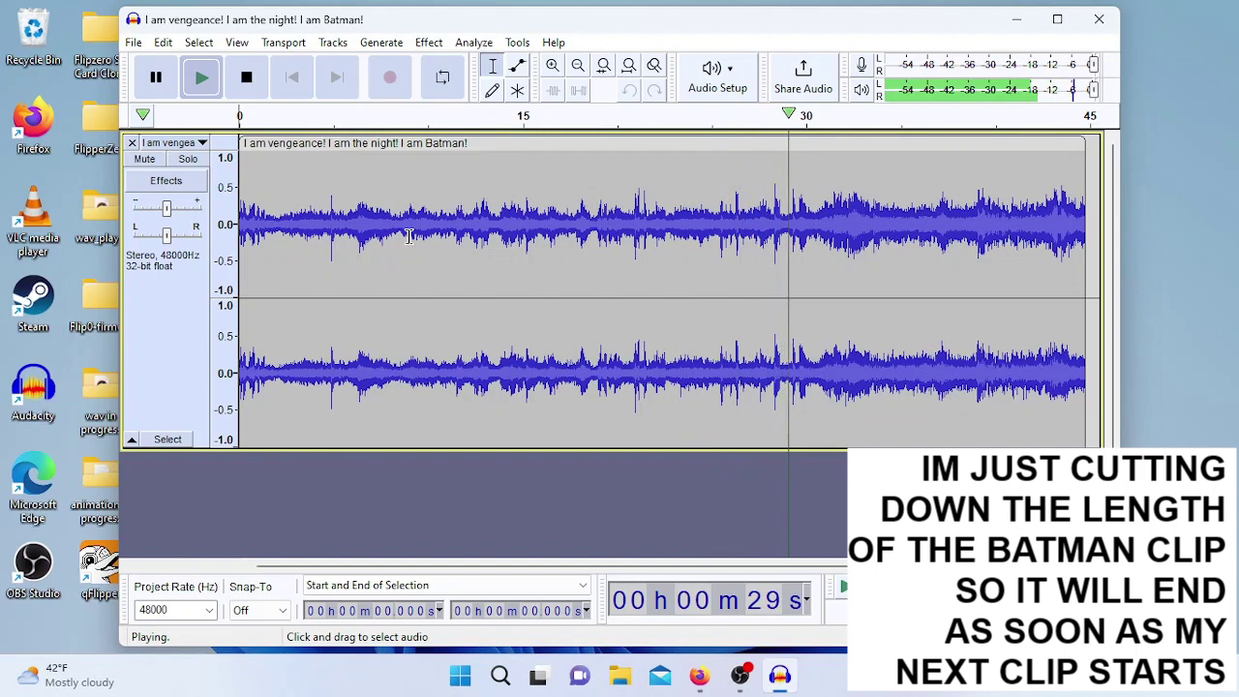
Delete the Batman audio after 29.3 s, then preview the ending from 28.1 s.
{"action": "key", "text": "space"}
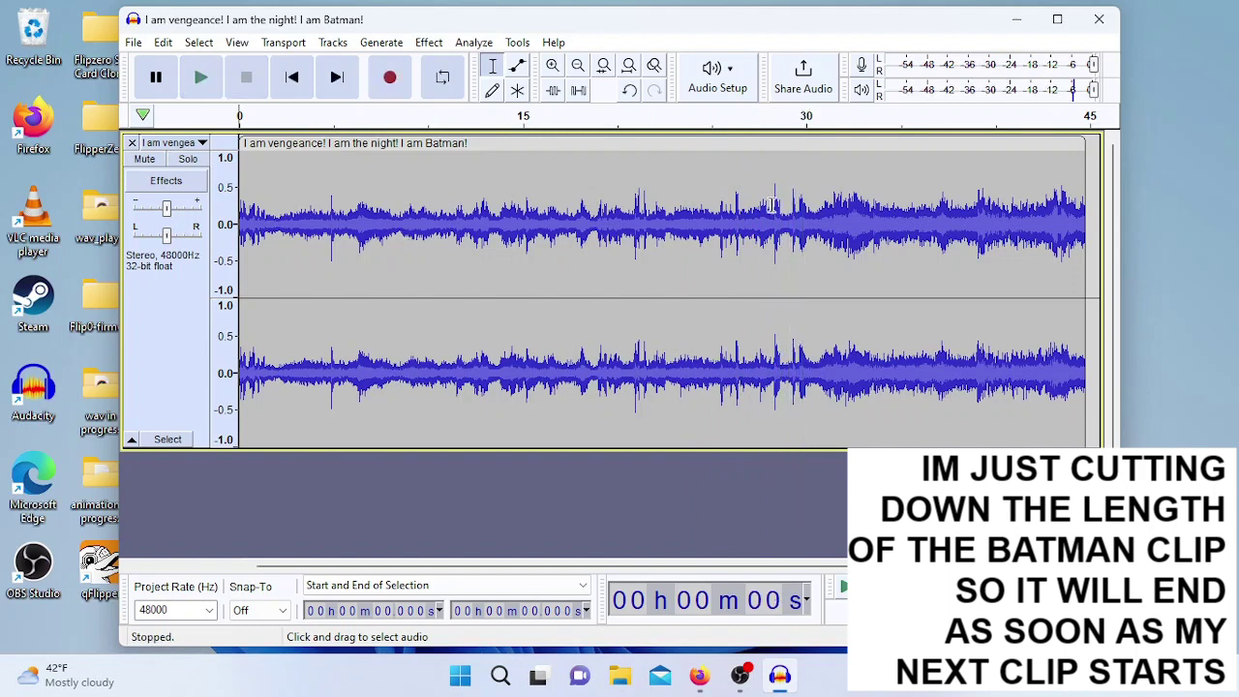
{"action": "left_click_drag", "start_coordinate": [791, 211], "coordinate": [1122, 218]}
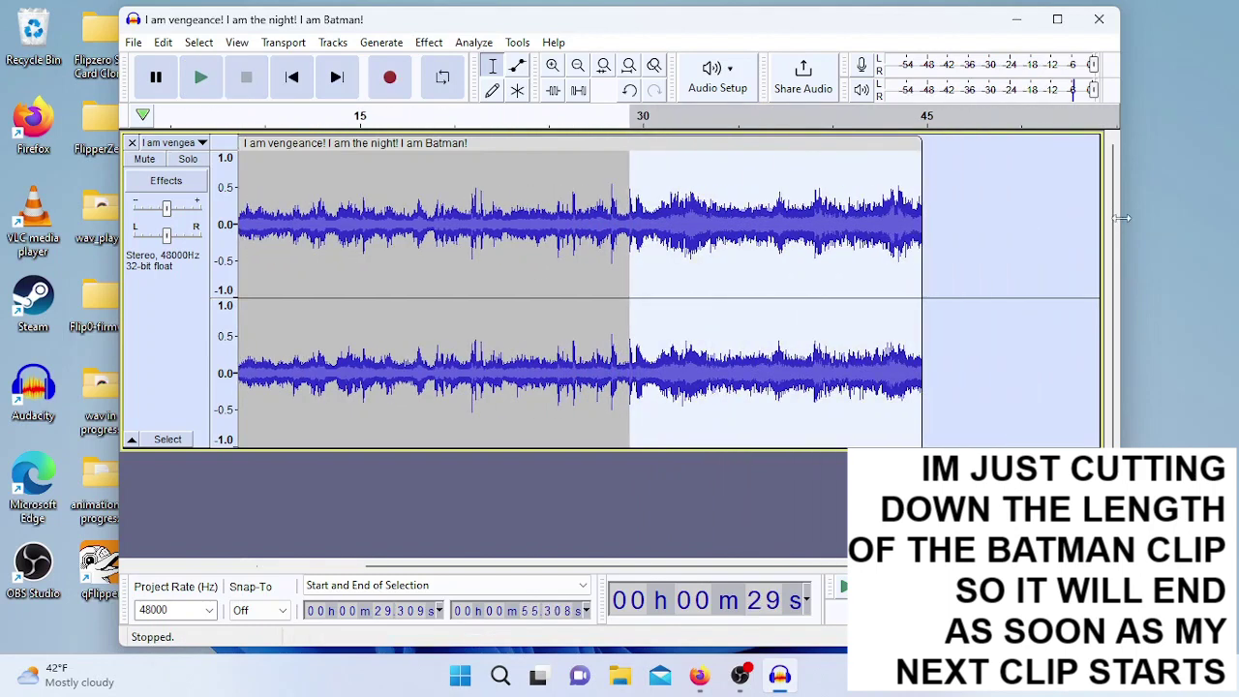
{"action": "key", "text": "Delete"}
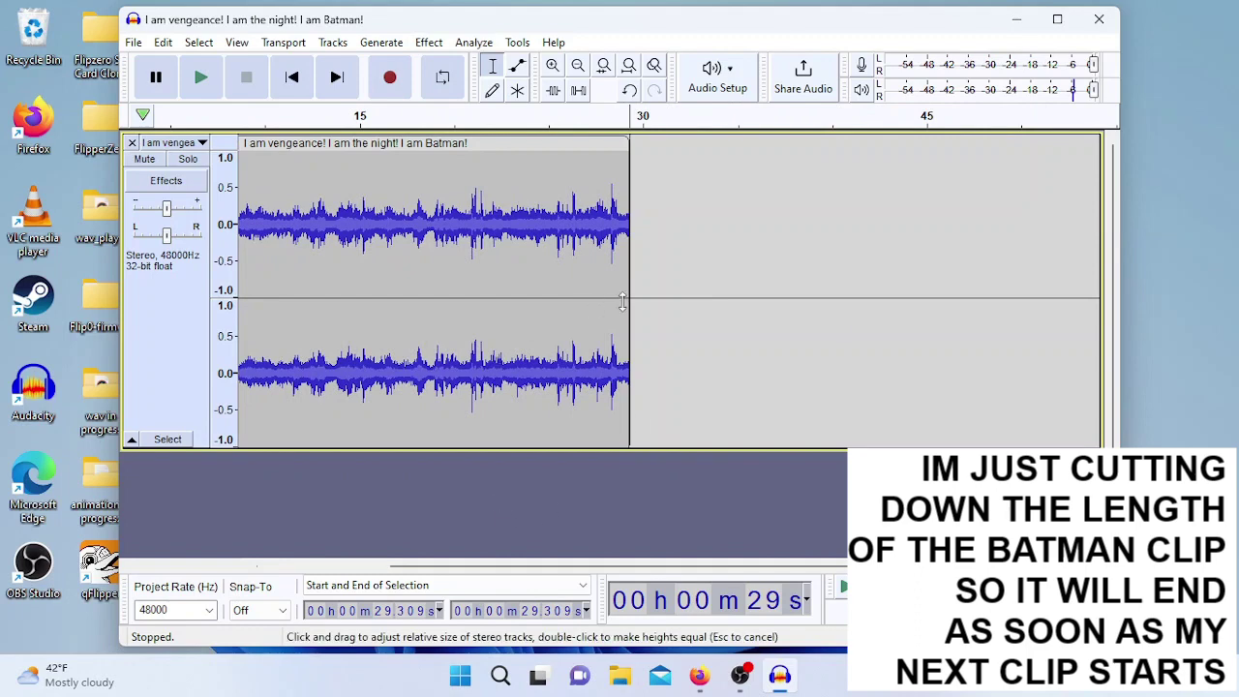
{"action": "left_click_drag", "start_coordinate": [622, 302], "coordinate": [621, 298]}
{"action": "left_click", "coordinate": [608, 257]}
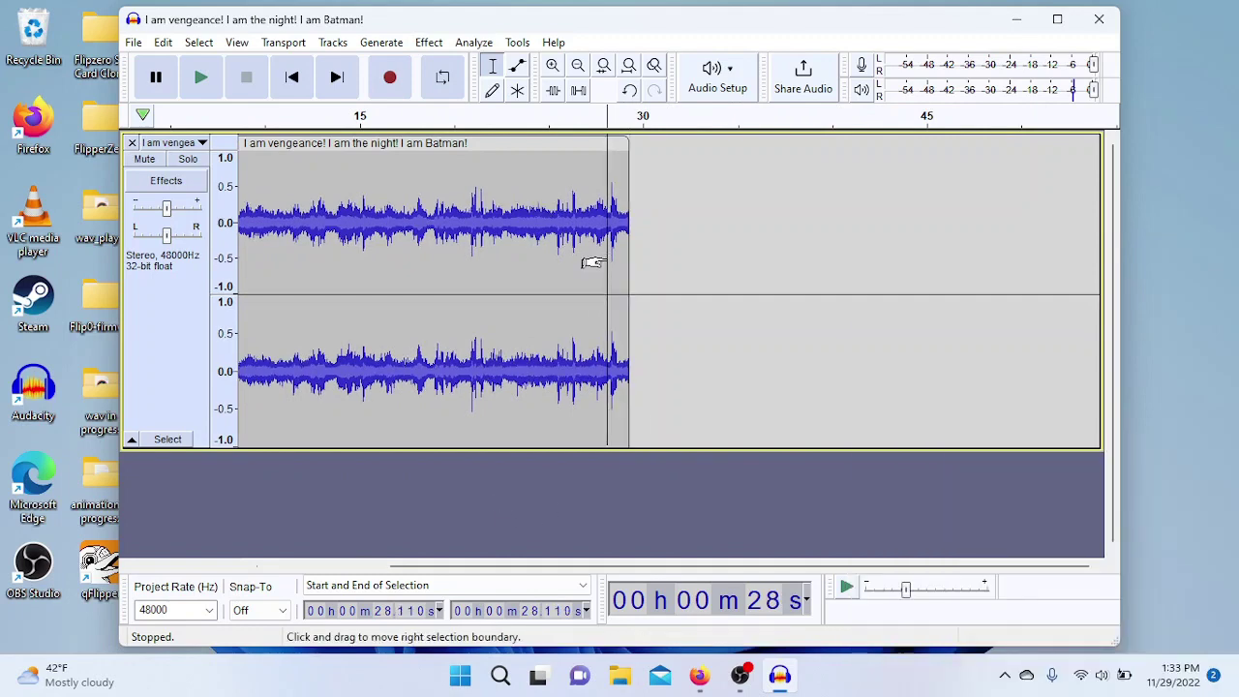
{"action": "key", "text": "space"}
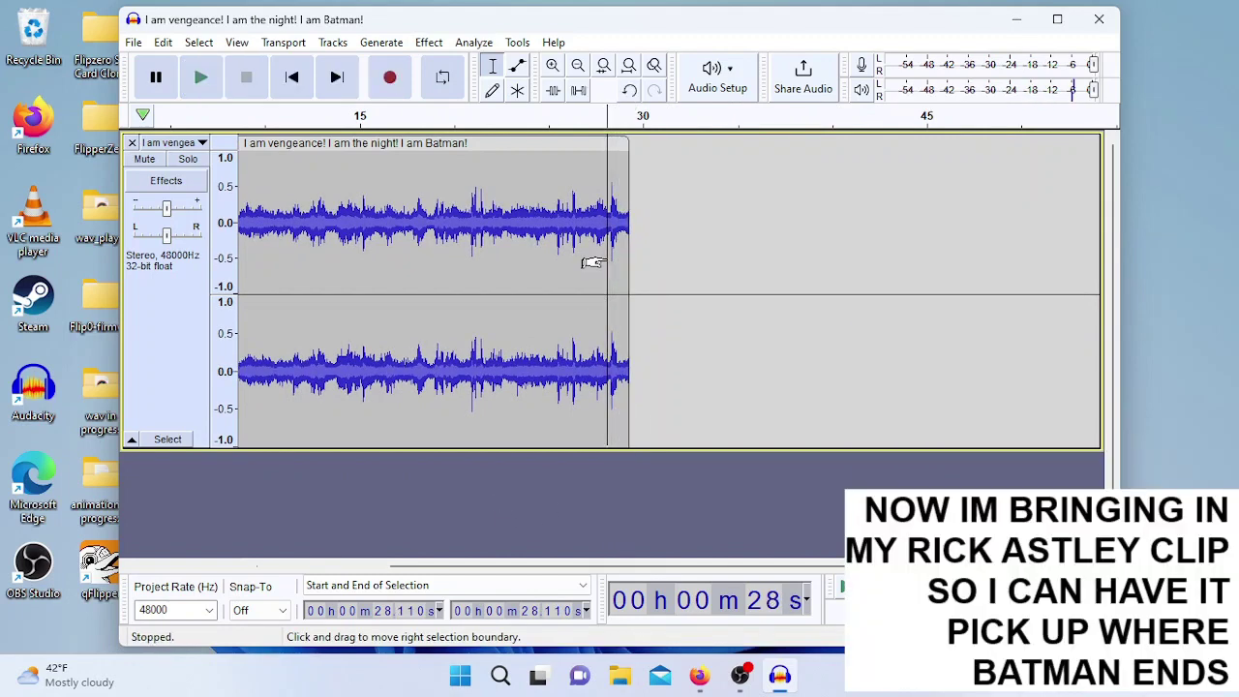
Open the Rick Astley download in a separate window, then close it without saving.
{"action": "left_click", "coordinate": [134, 42]}
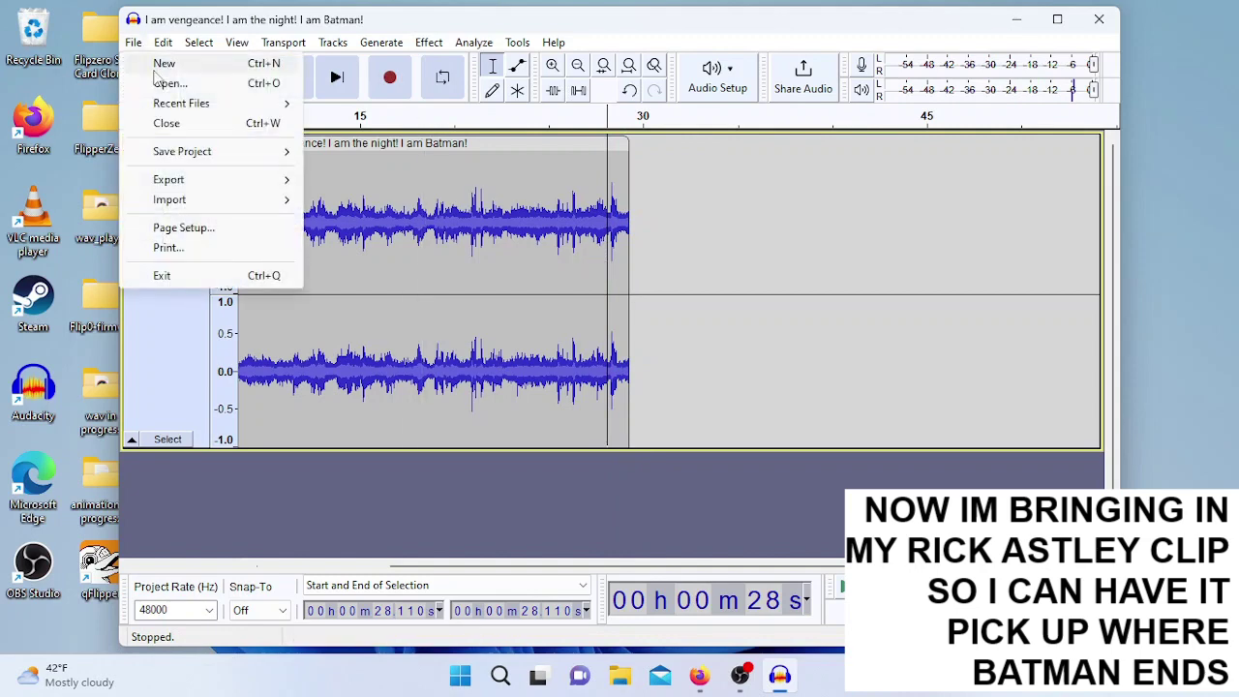
{"action": "left_click", "coordinate": [158, 82]}
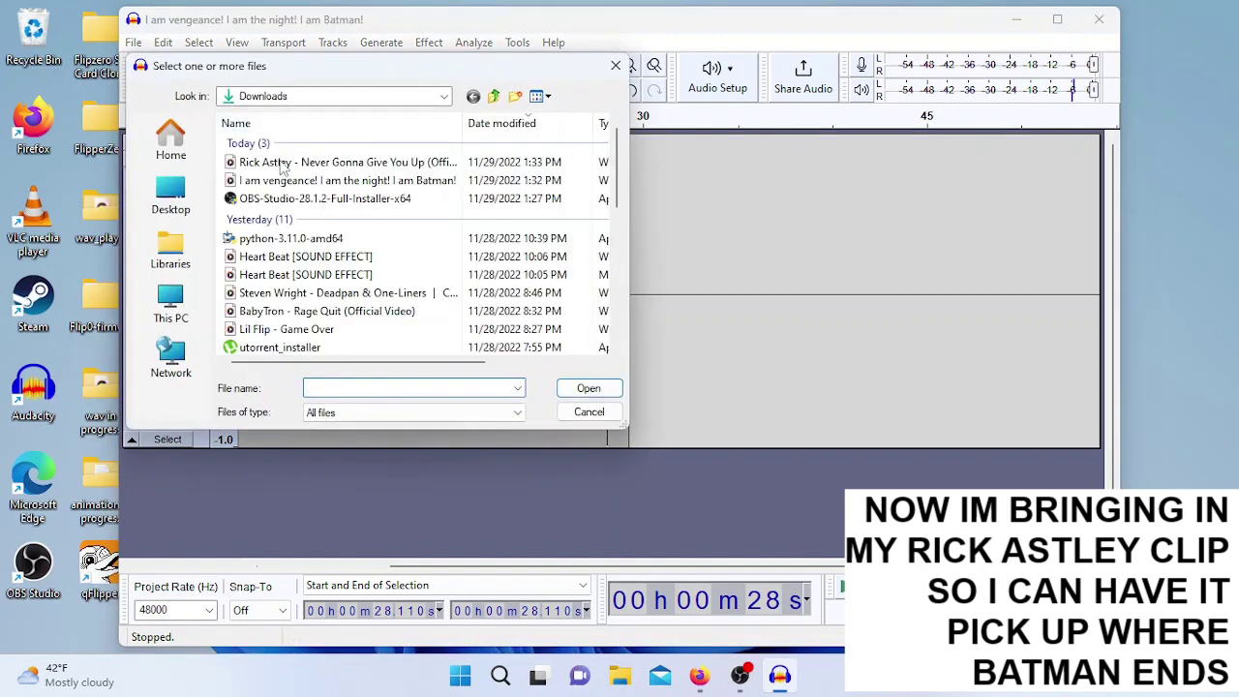
{"action": "left_click", "coordinate": [281, 166]}
{"action": "left_click", "coordinate": [590, 388]}
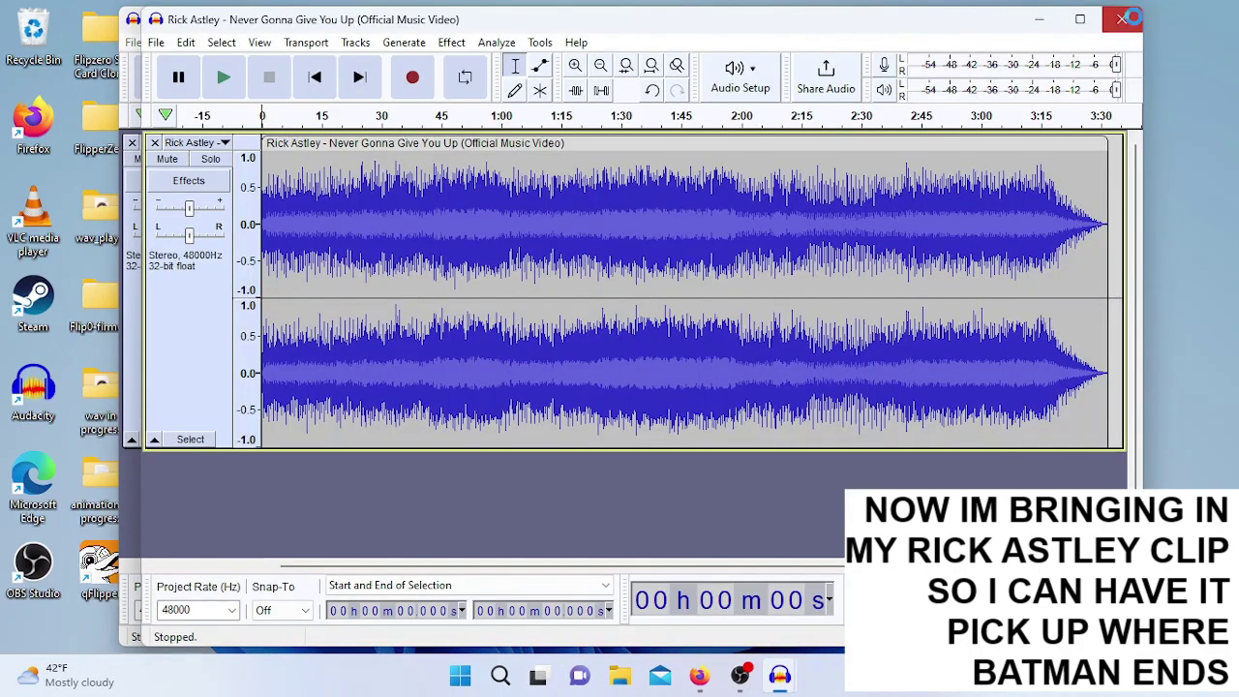
{"action": "left_click", "coordinate": [1125, 19]}
{"action": "left_click", "coordinate": [680, 332]}
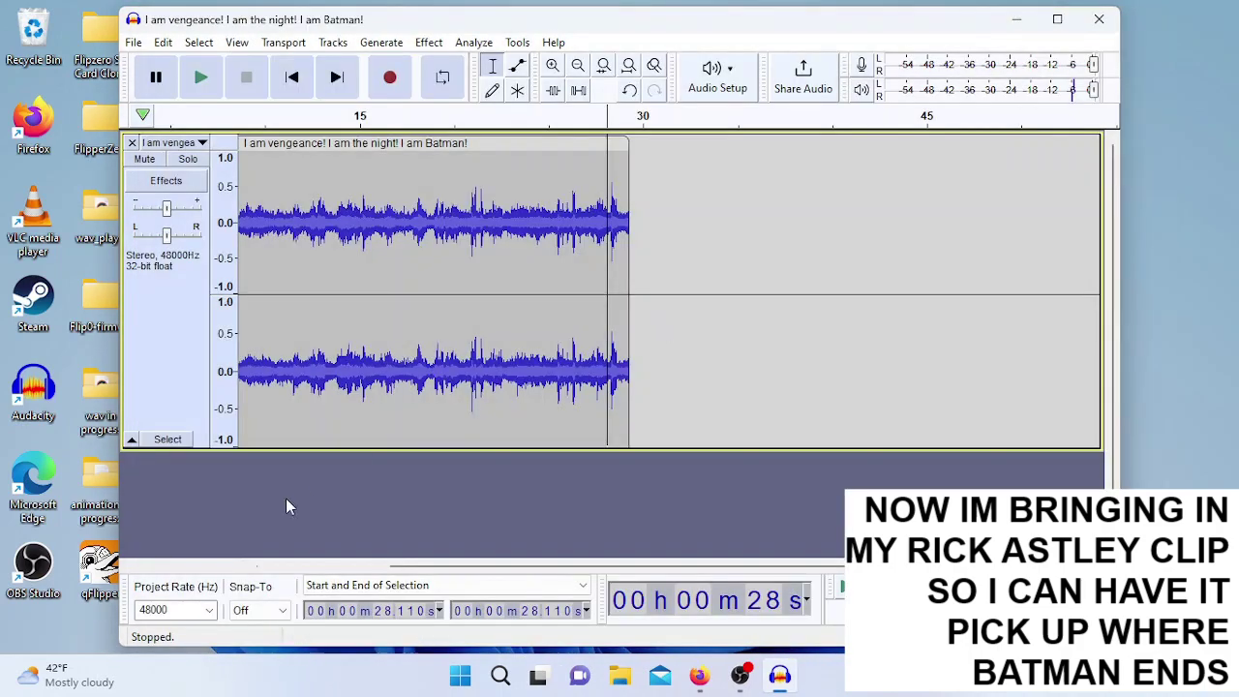
Use File > Import > Audio to pick the Rick Astley download.
{"action": "left_click", "coordinate": [134, 43]}
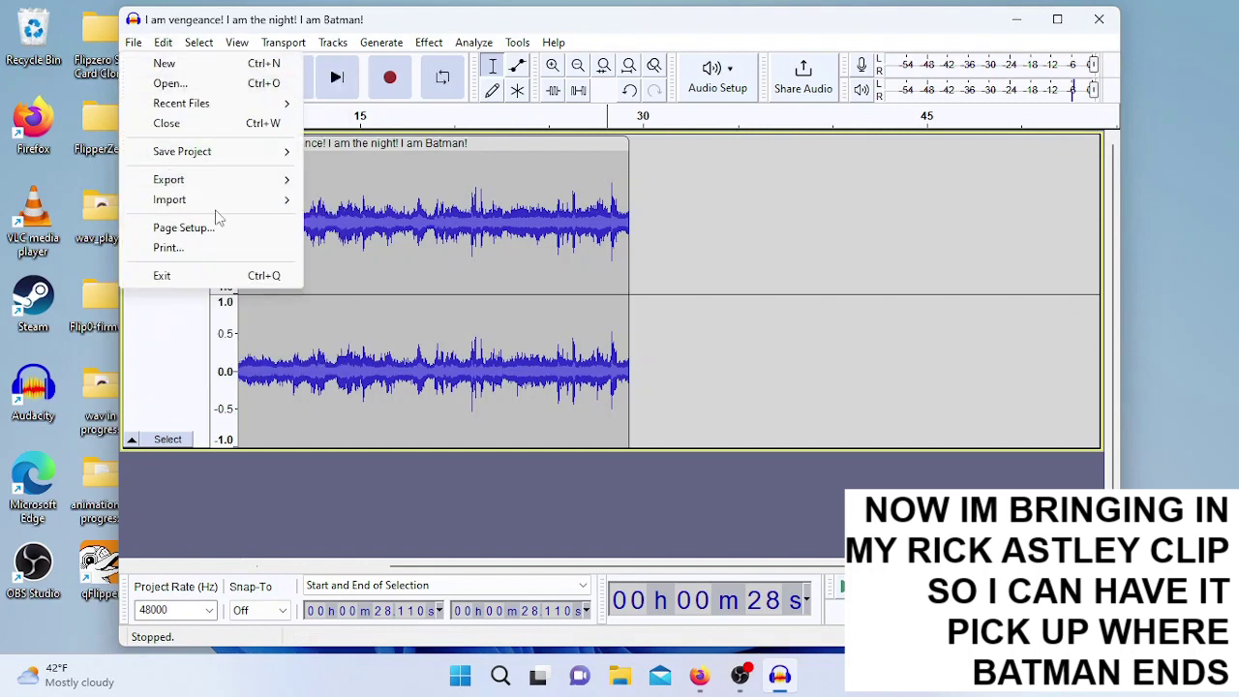
{"action": "mouse_move", "coordinate": [231, 200]}
{"action": "left_click", "coordinate": [344, 199]}
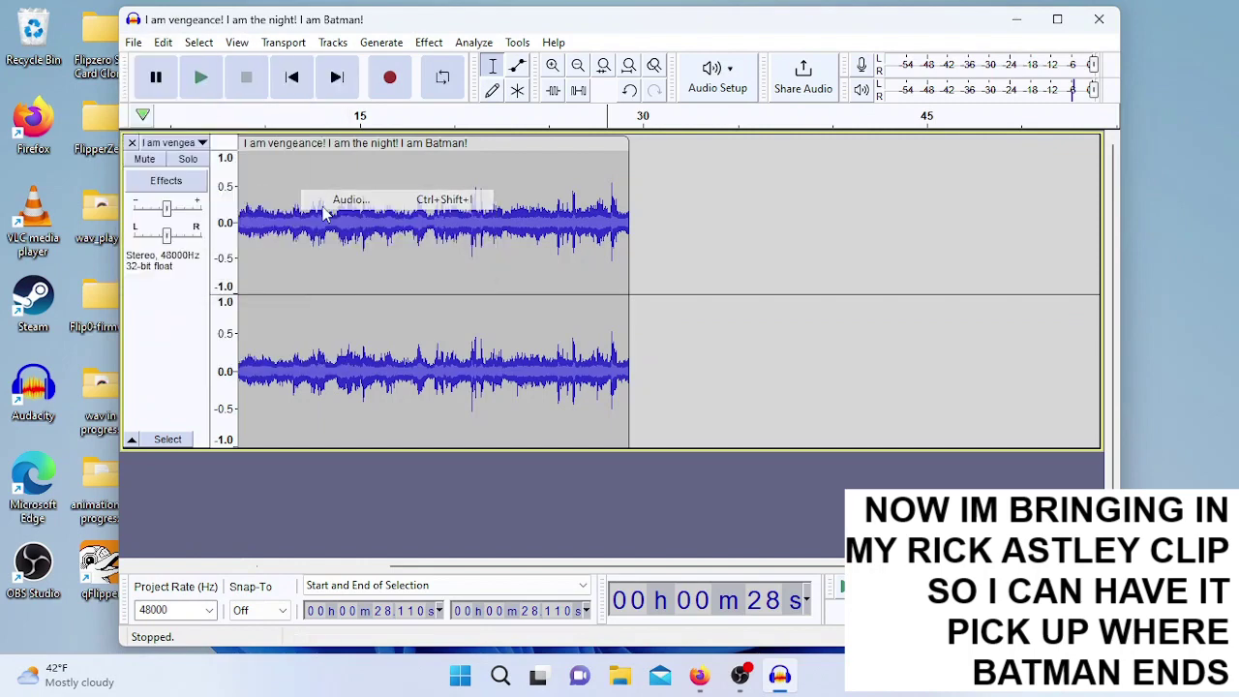
{"action": "left_click", "coordinate": [295, 163]}
Import the Rick Astley track, shift it to start at 29.309 s, and play the transition.
{"action": "left_click", "coordinate": [574, 389]}
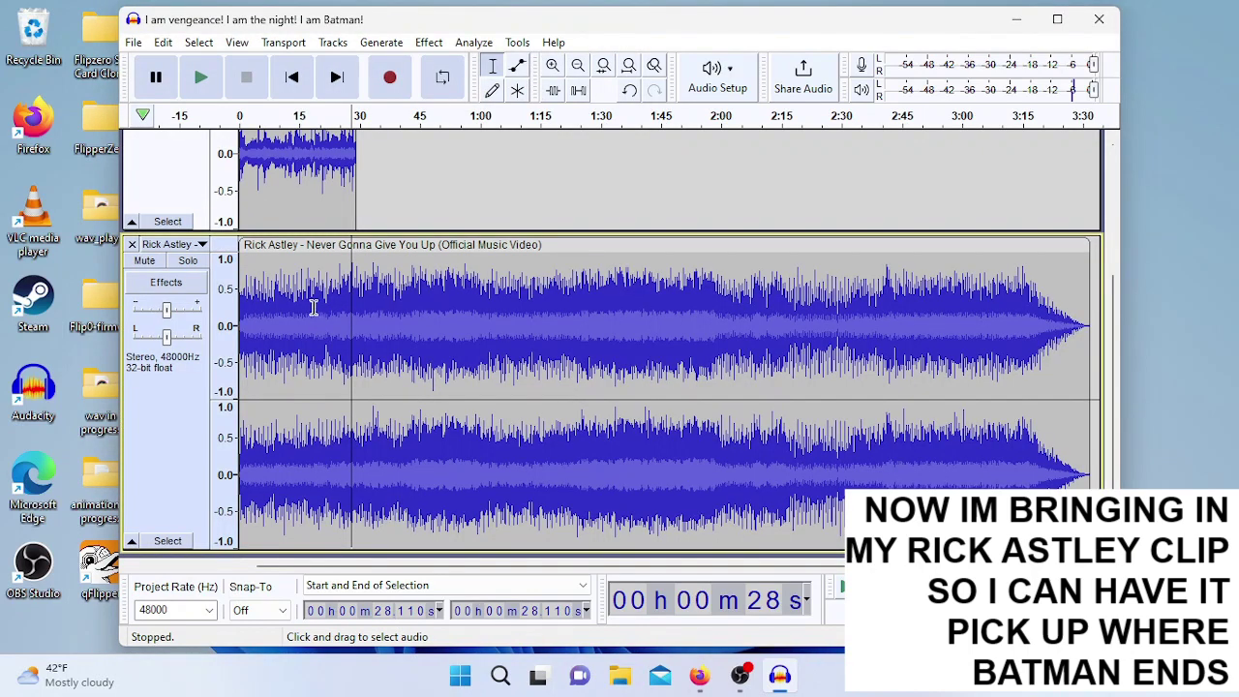
{"action": "left_click", "coordinate": [346, 306]}
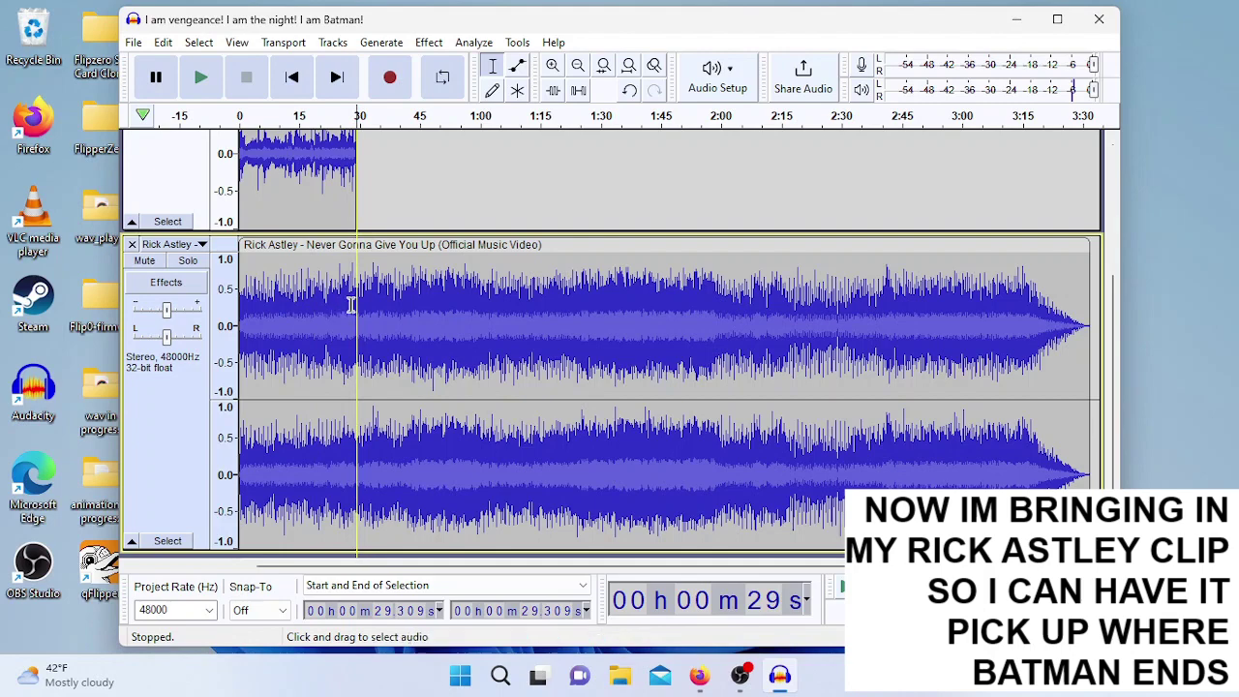
{"action": "left_click_drag", "start_coordinate": [271, 255], "coordinate": [393, 240]}
{"action": "scroll", "coordinate": [392, 241], "scroll_direction": "up", "scroll_amount": 5}
{"action": "scroll", "coordinate": [340, 504], "scroll_direction": "down", "scroll_amount": 5}
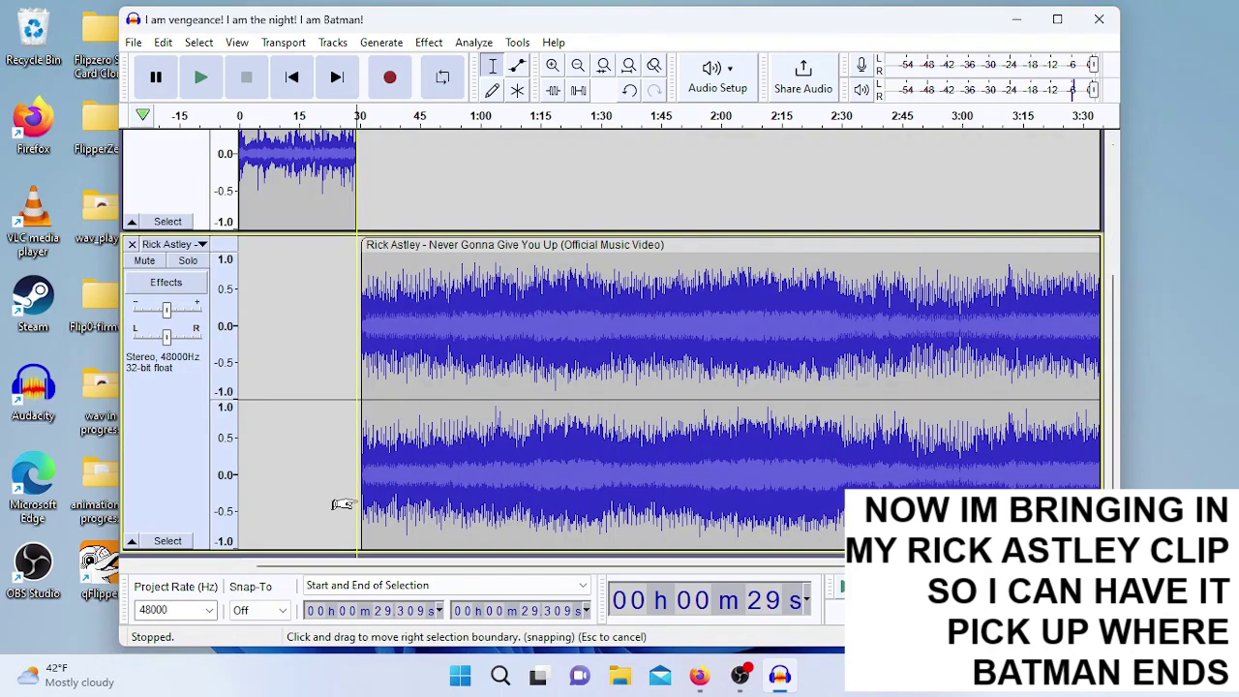
{"action": "key", "text": "space"}
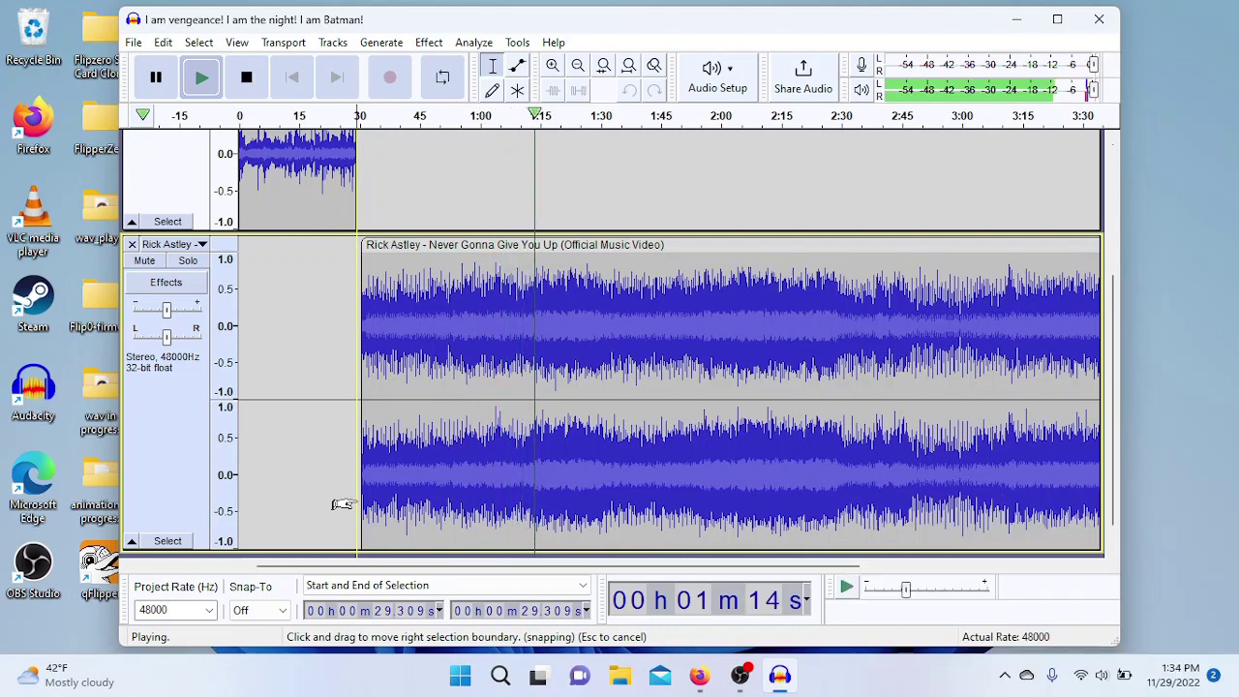
{"action": "key", "text": "space"}
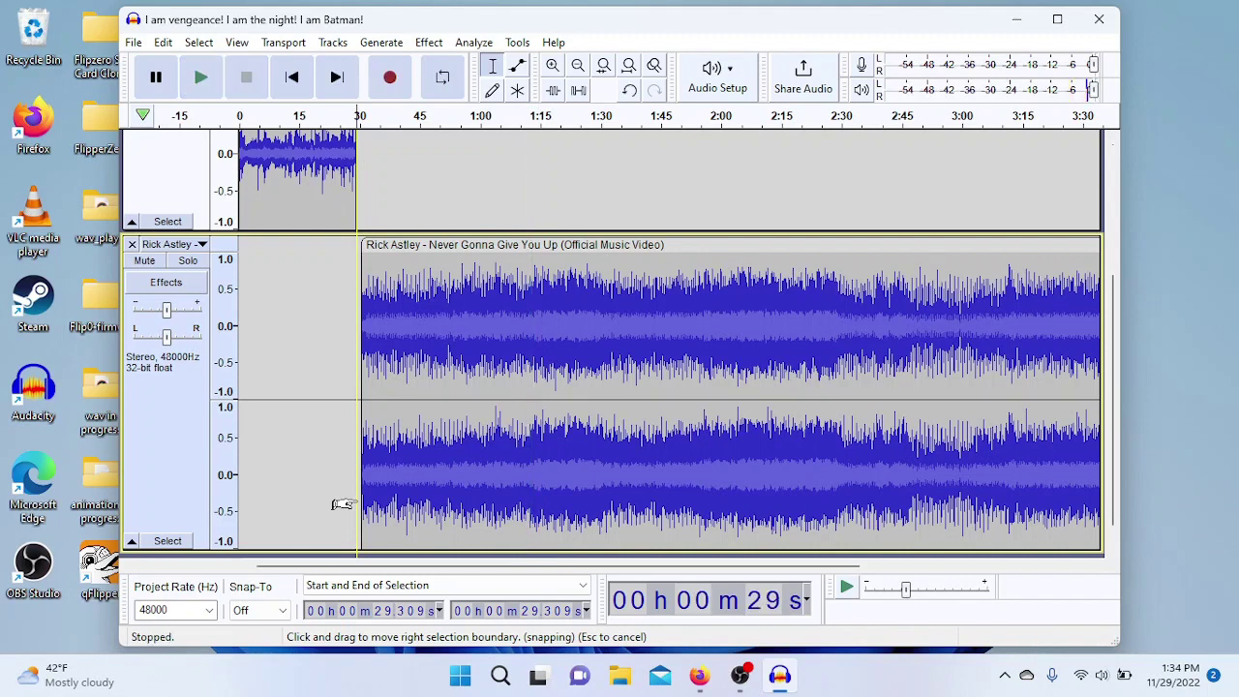
Delete the Rick Astley song's opening section and play the join with the Batman clip.
{"action": "left_click", "coordinate": [534, 341]}
{"action": "key", "text": "space"}
{"action": "key", "text": "space"}
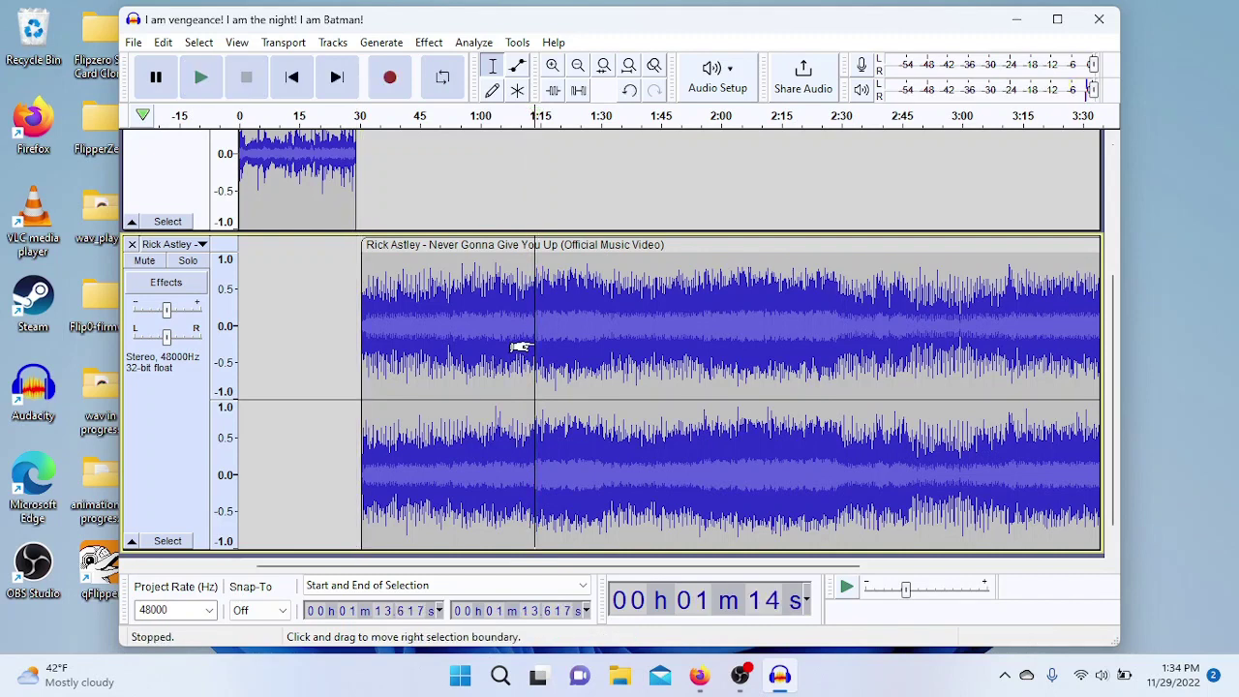
{"action": "left_click_drag", "start_coordinate": [522, 347], "coordinate": [332, 355]}
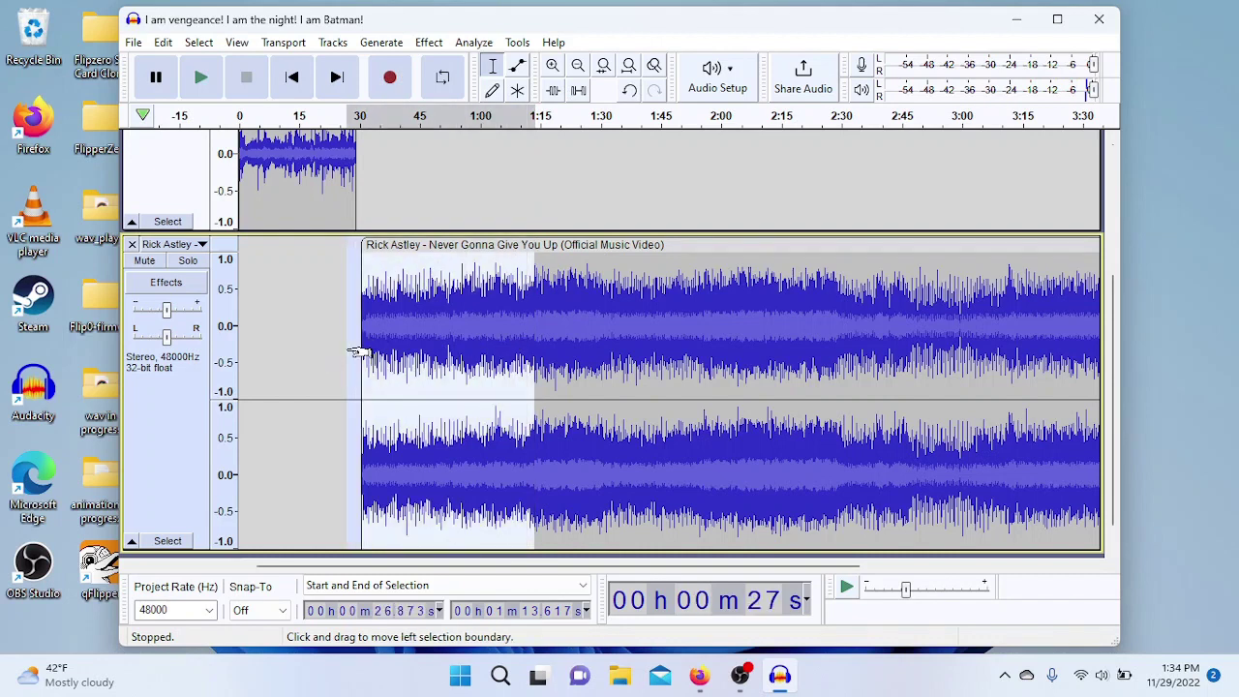
{"action": "key", "text": "Delete"}
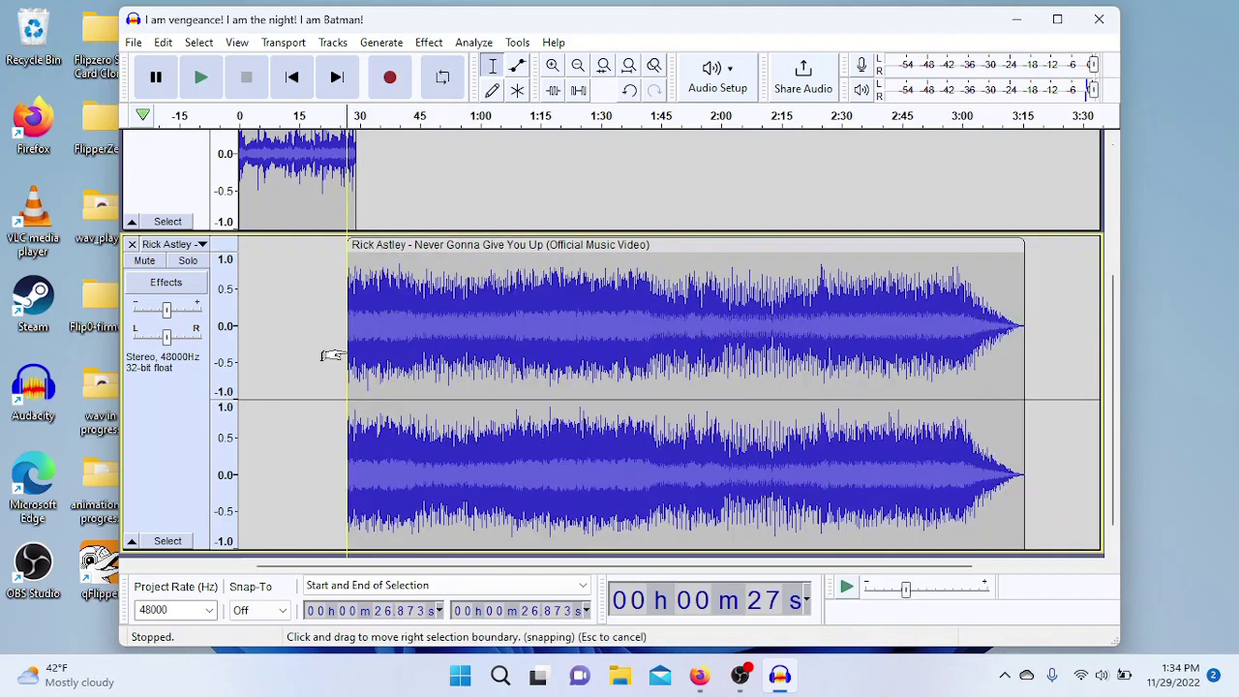
{"action": "key", "text": "space"}
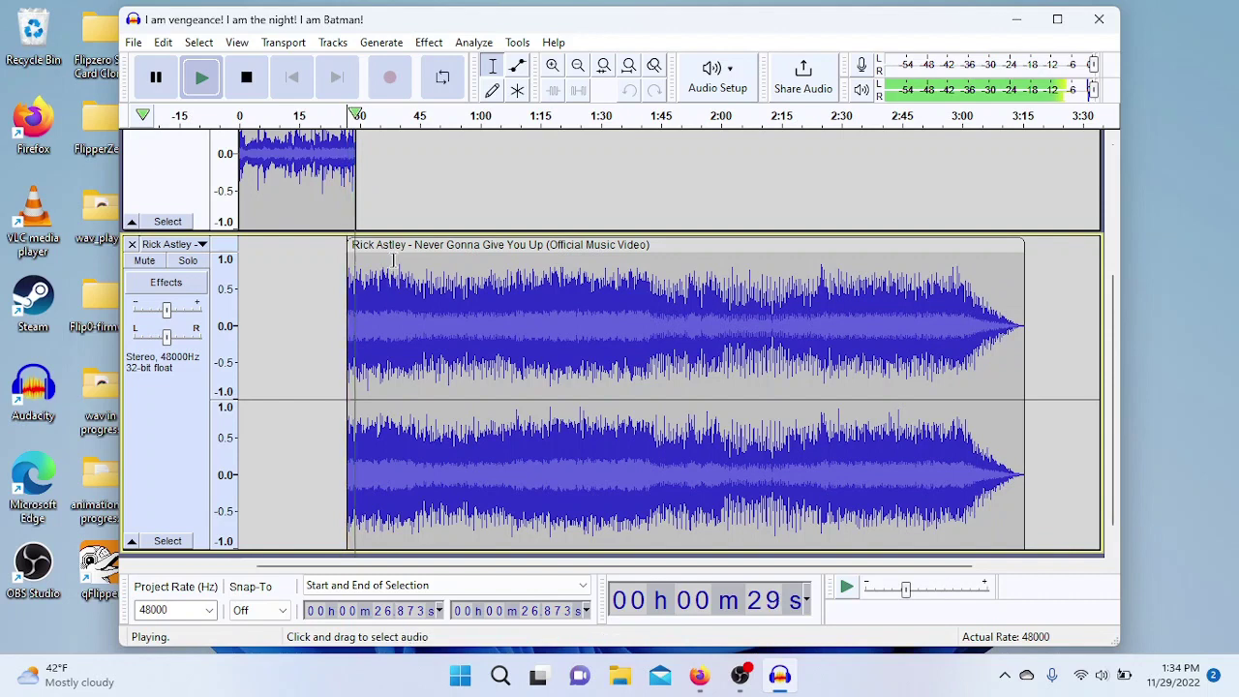
{"action": "key", "text": "space"}
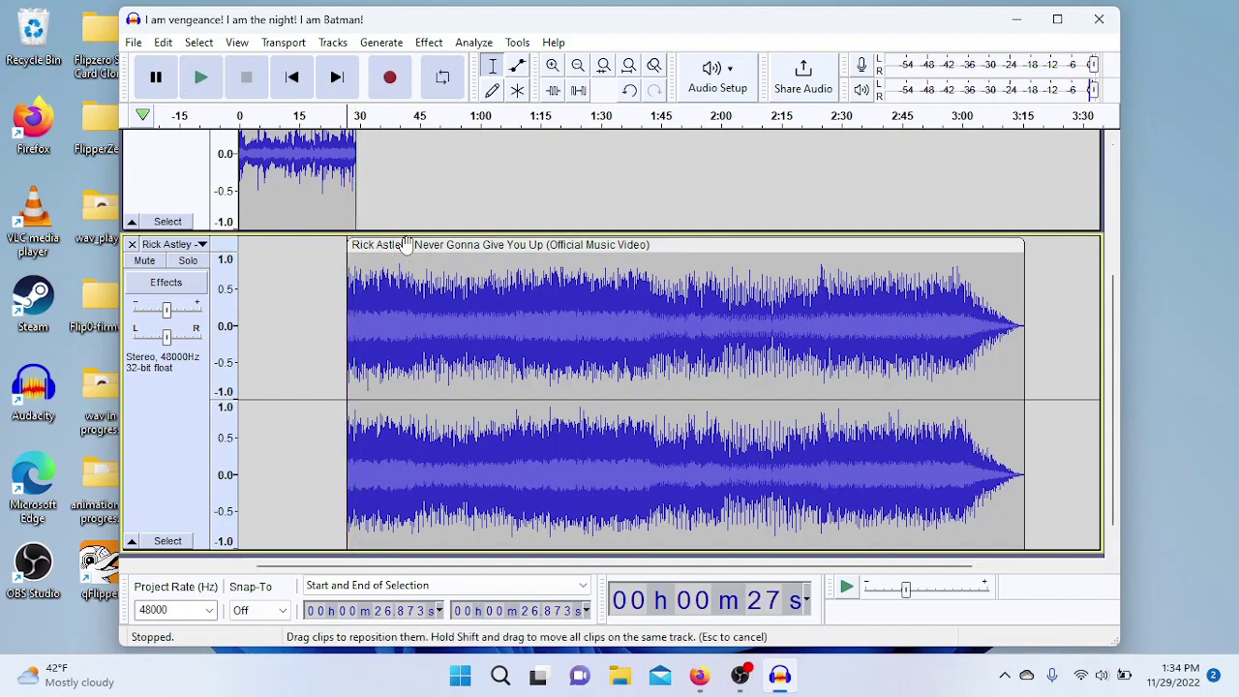
Nudge the Rick Astley clip slightly later, previewing the transition between nudges.
{"action": "left_click_drag", "start_coordinate": [405, 244], "coordinate": [413, 244]}
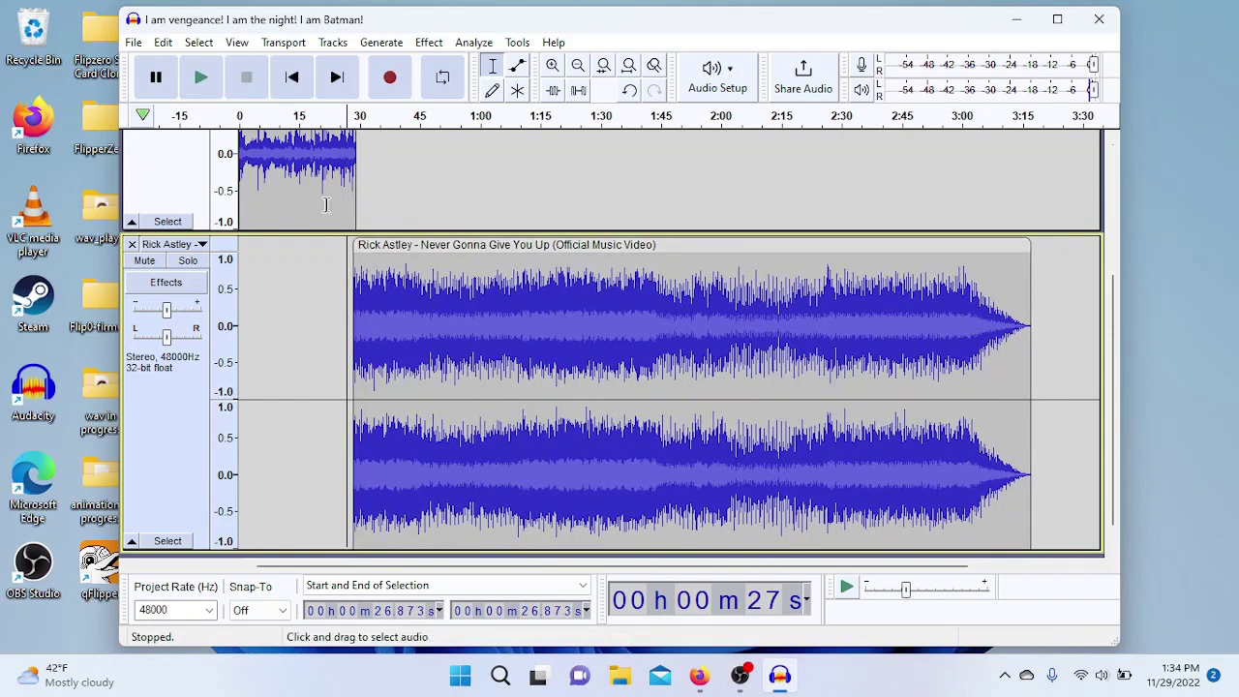
{"action": "key", "text": "space"}
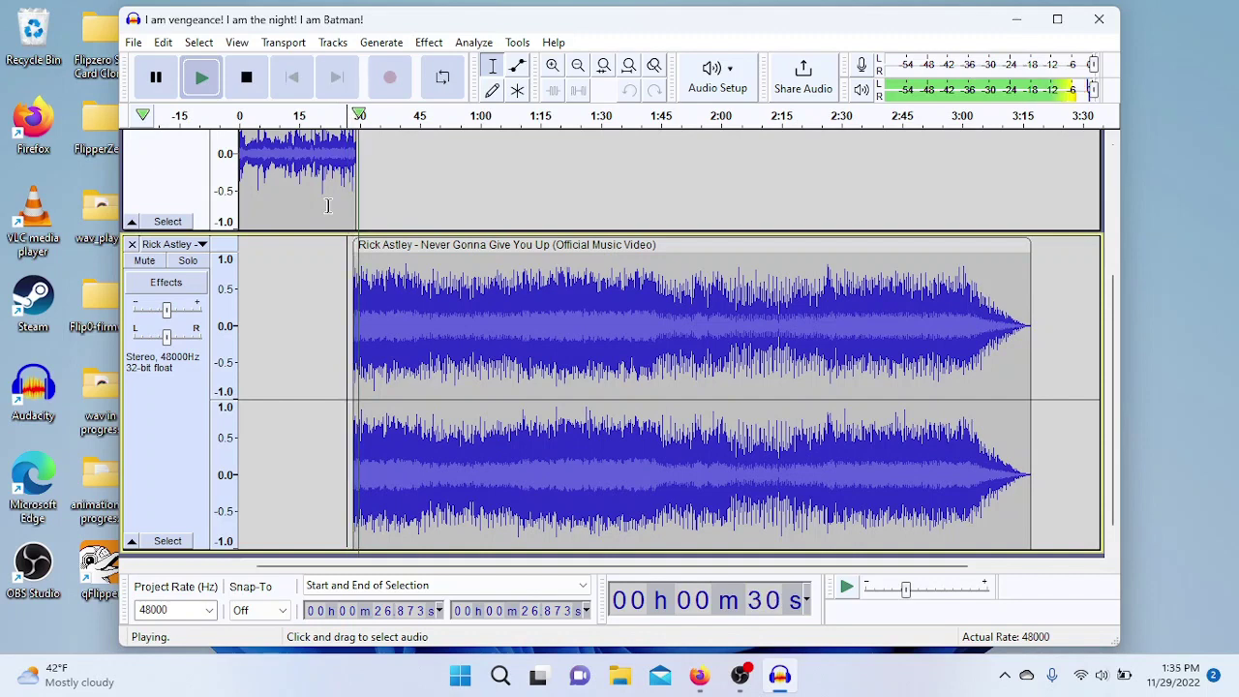
{"action": "key", "text": "space"}
{"action": "left_click_drag", "start_coordinate": [435, 244], "coordinate": [439, 244]}
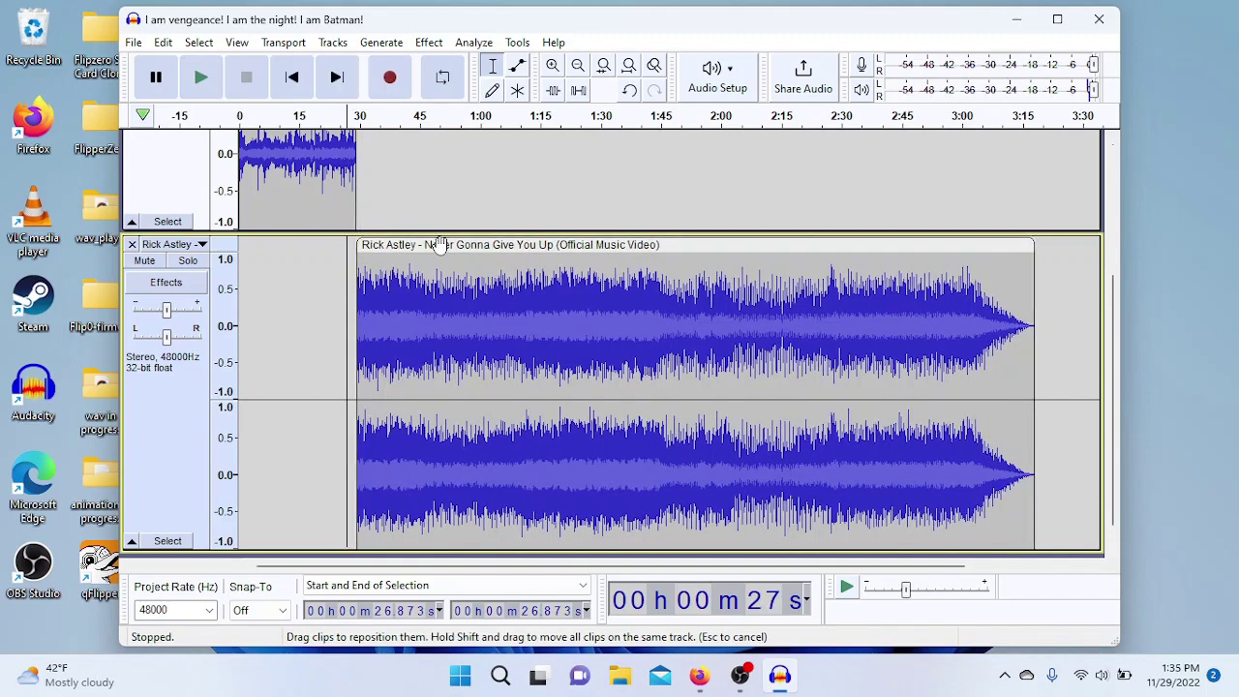
{"action": "left_click", "coordinate": [306, 307]}
Play the Rick Astley song from about 0:45 to find the cut point.
{"action": "scroll", "coordinate": [306, 307], "scroll_direction": "down", "scroll_amount": 1}
{"action": "scroll", "coordinate": [306, 307], "scroll_direction": "up", "scroll_amount": 5}
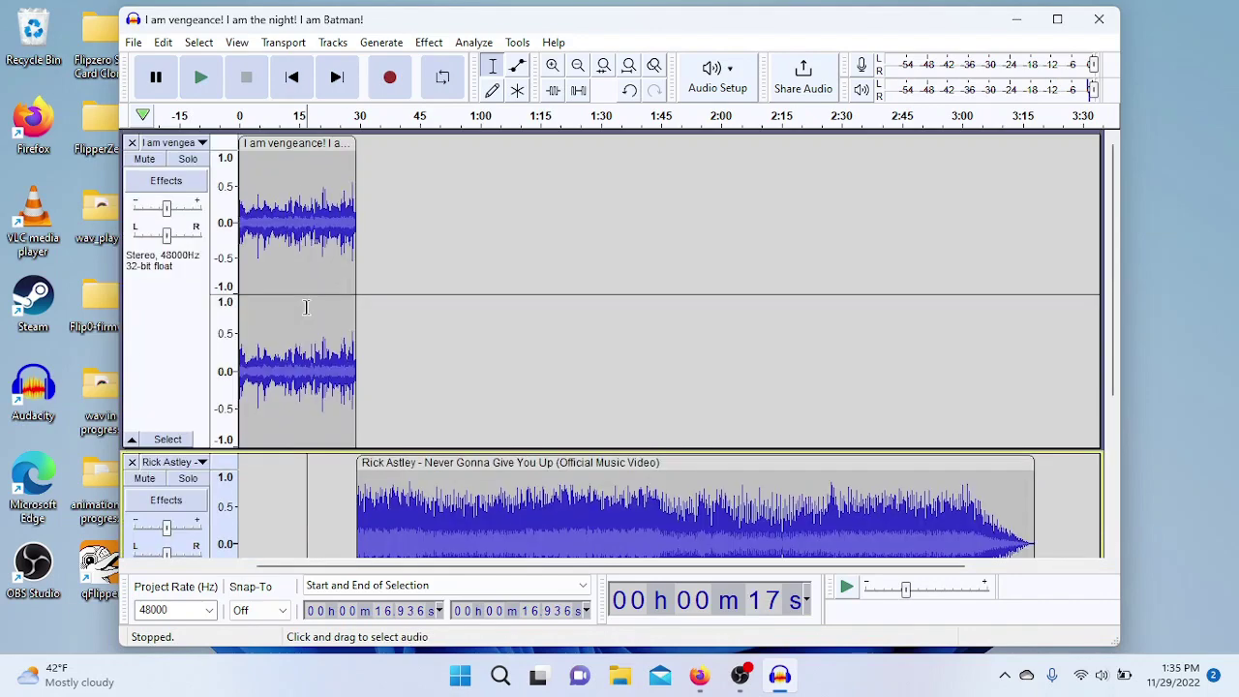
{"action": "scroll", "coordinate": [306, 307], "scroll_direction": "down", "scroll_amount": 5}
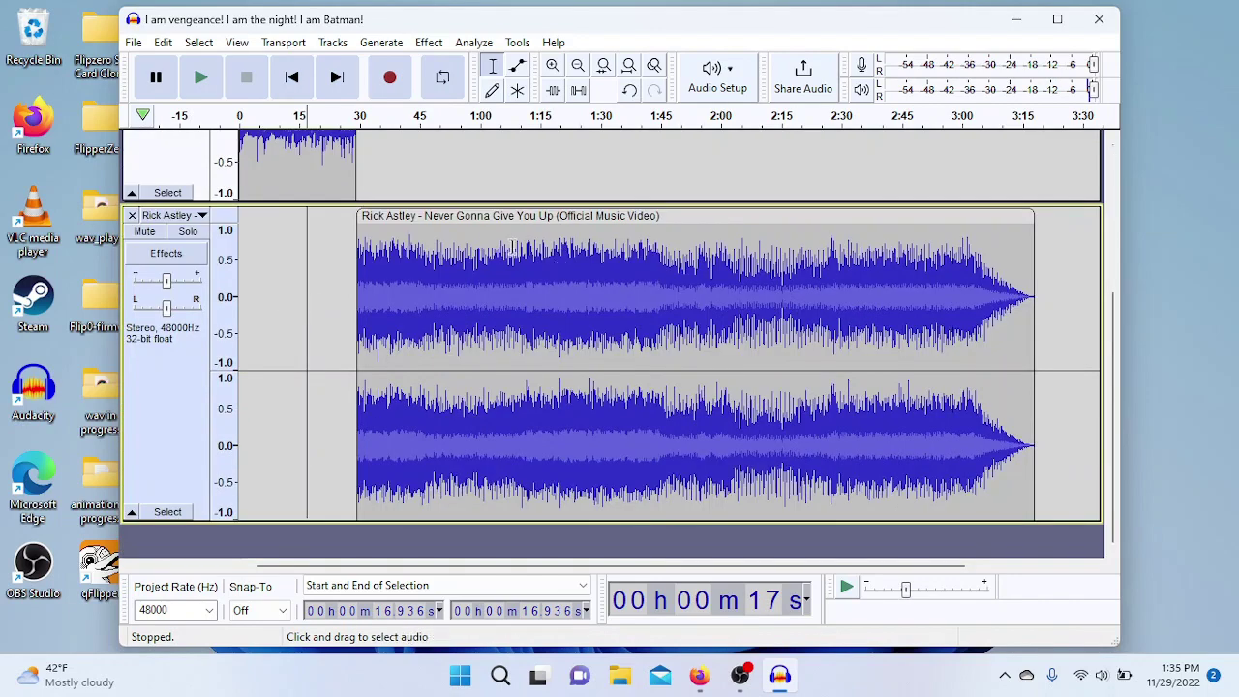
{"action": "left_click", "coordinate": [426, 264]}
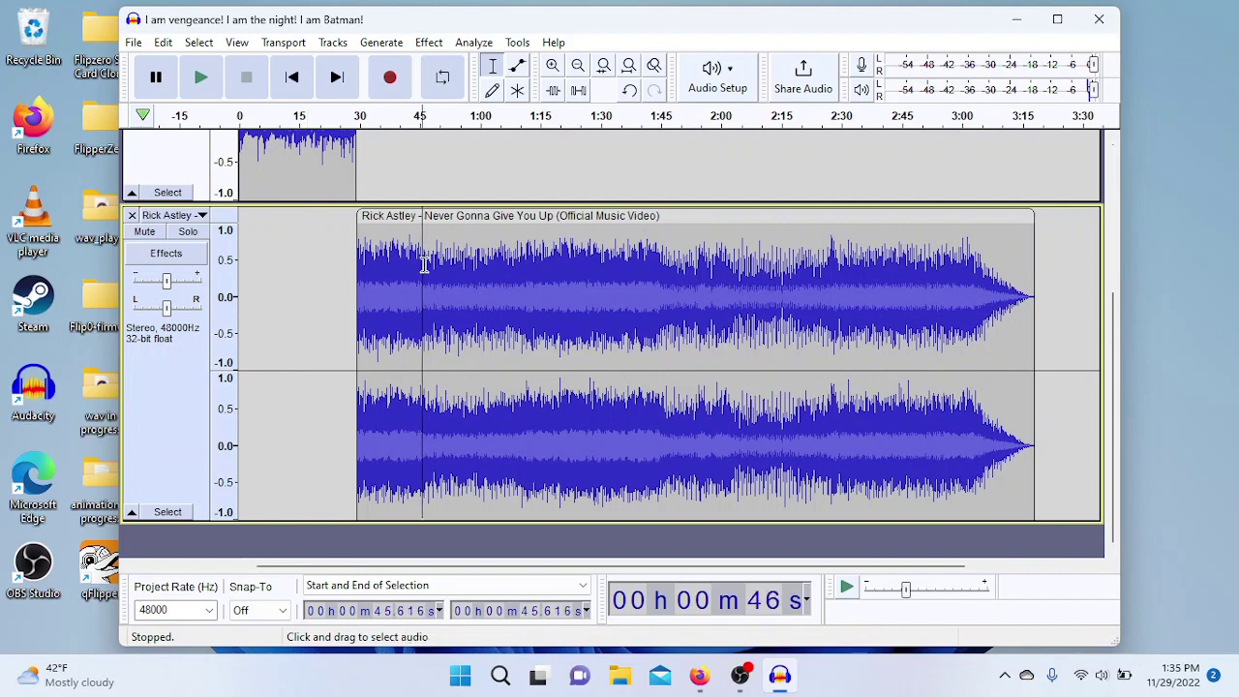
{"action": "left_click", "coordinate": [422, 263]}
{"action": "key", "text": "space"}
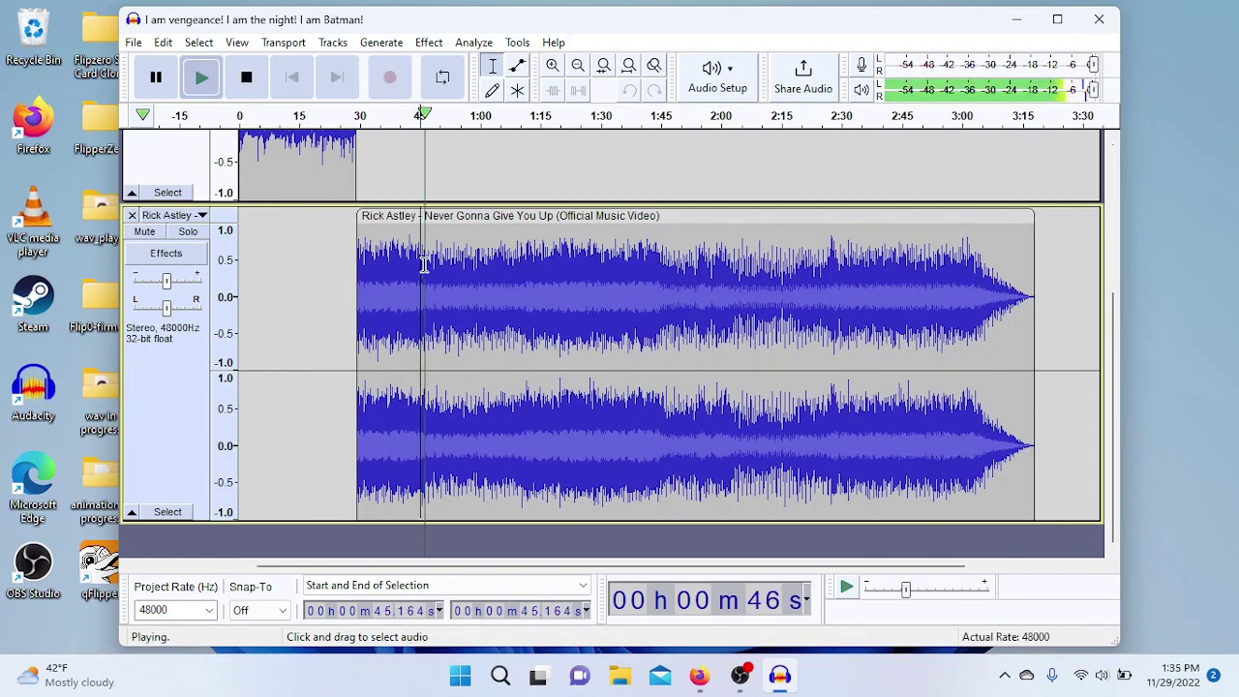
{"action": "key", "text": "space"}
Delete the song from 0:48 to its end and play the mashup from the start.
{"action": "left_click_drag", "start_coordinate": [433, 263], "coordinate": [1053, 270]}
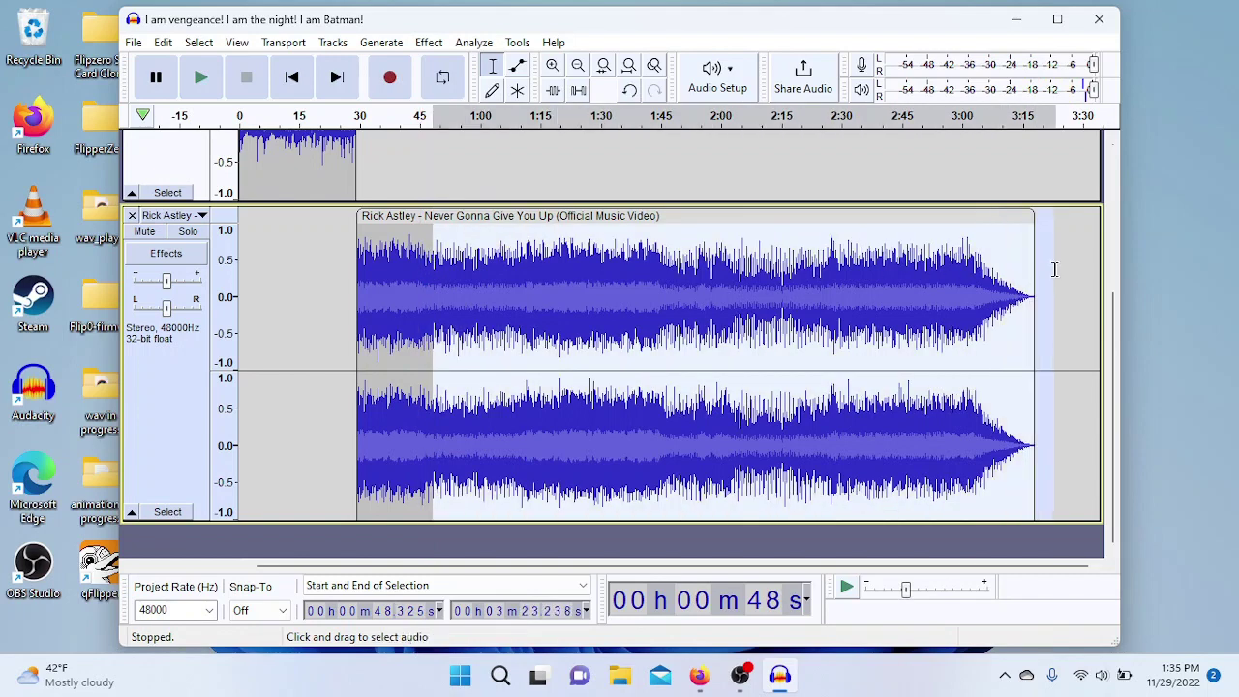
{"action": "key", "text": "Delete"}
{"action": "left_click", "coordinate": [285, 320]}
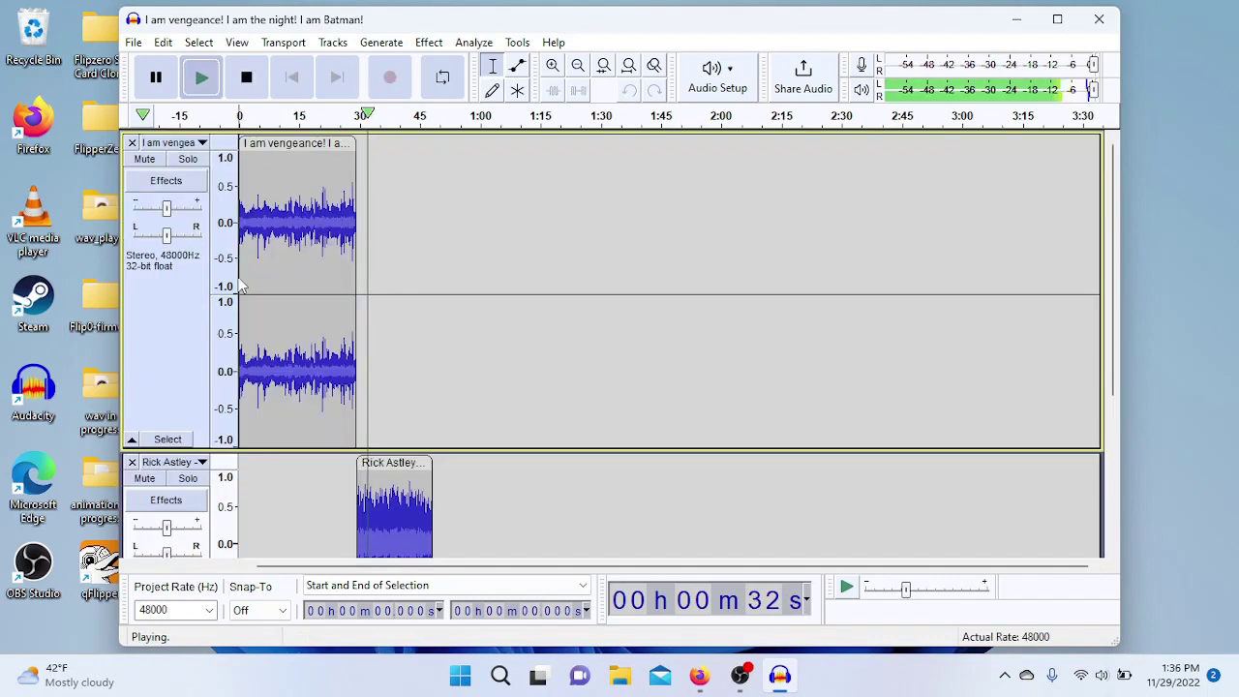
{"action": "key", "text": "space"}
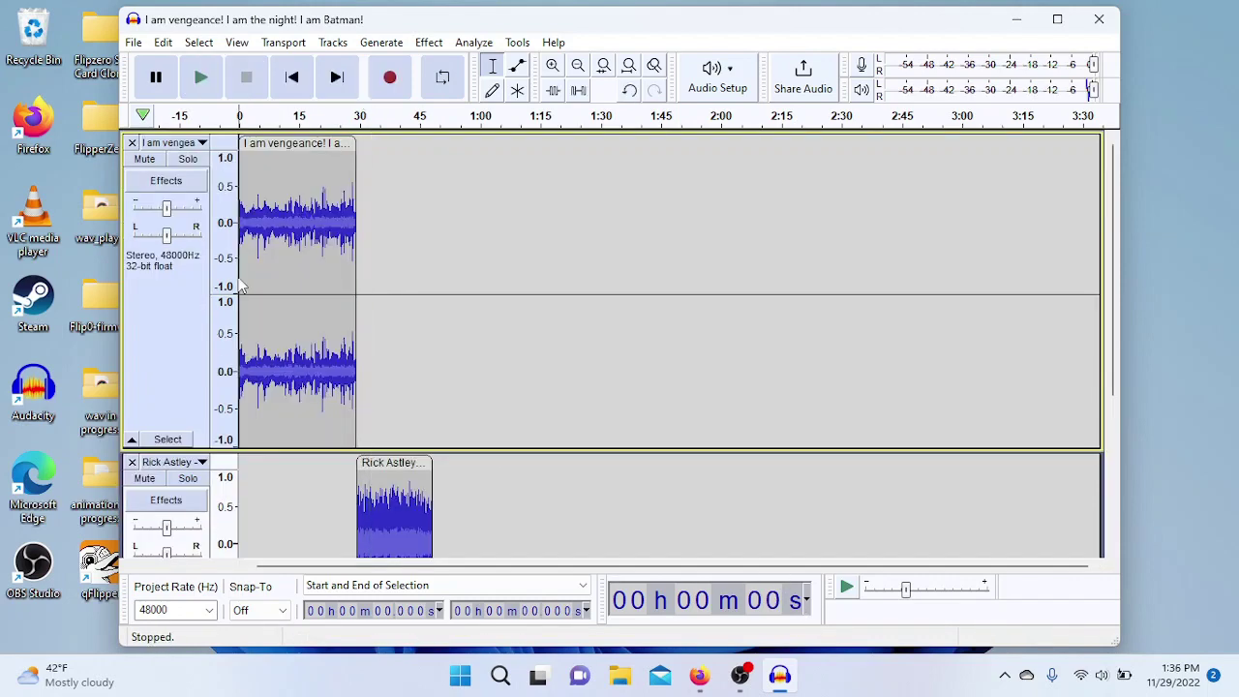
Export as WAV, naming the file 'I am vengeance! I am the never gonna give you up'.
{"action": "left_click", "coordinate": [134, 42]}
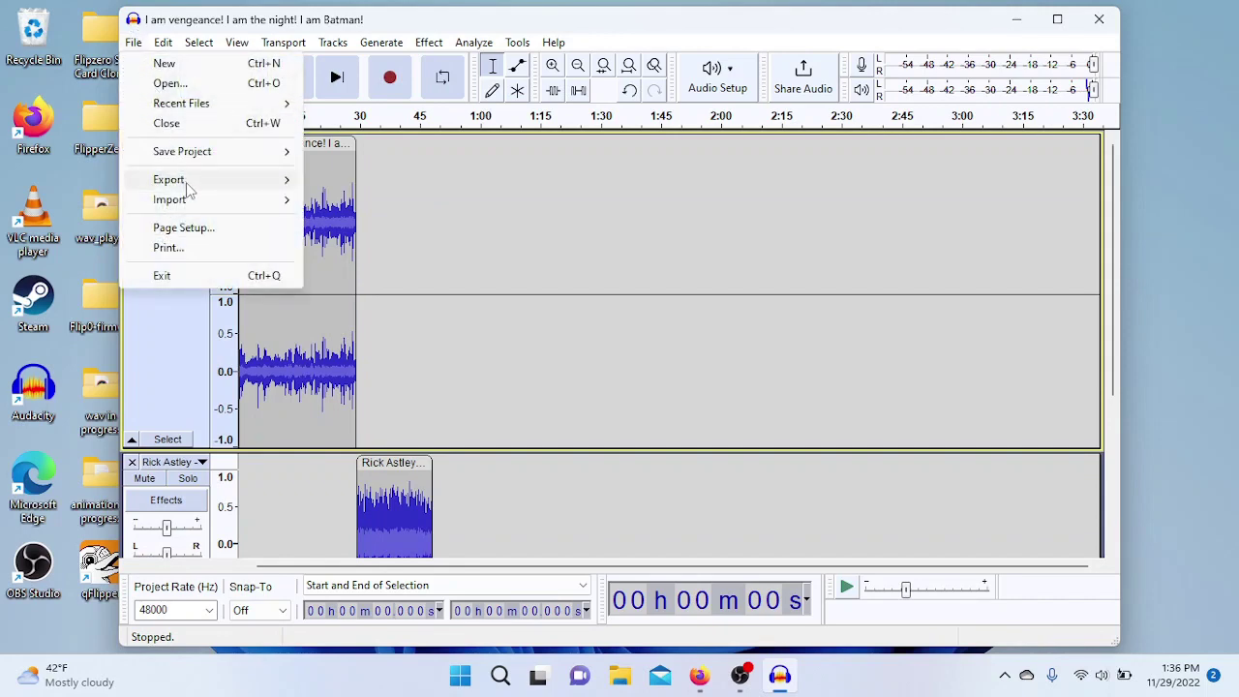
{"action": "mouse_move", "coordinate": [190, 182]}
{"action": "left_click", "coordinate": [374, 202]}
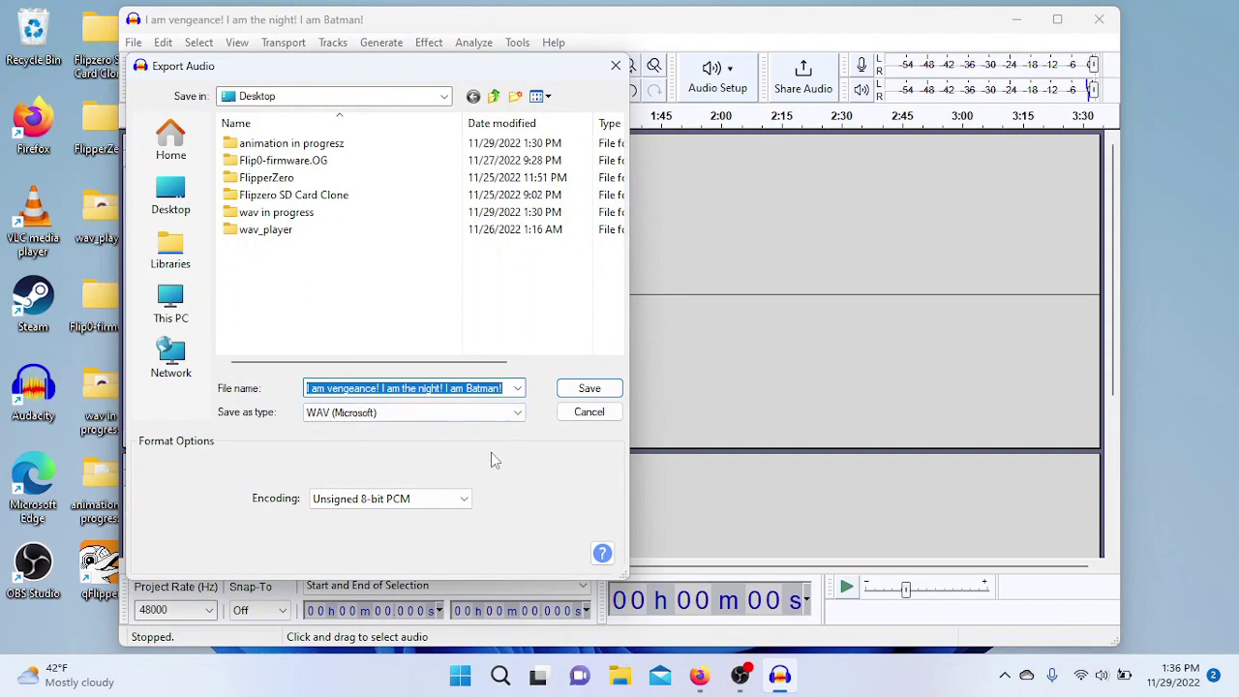
{"action": "left_click", "coordinate": [466, 388]}
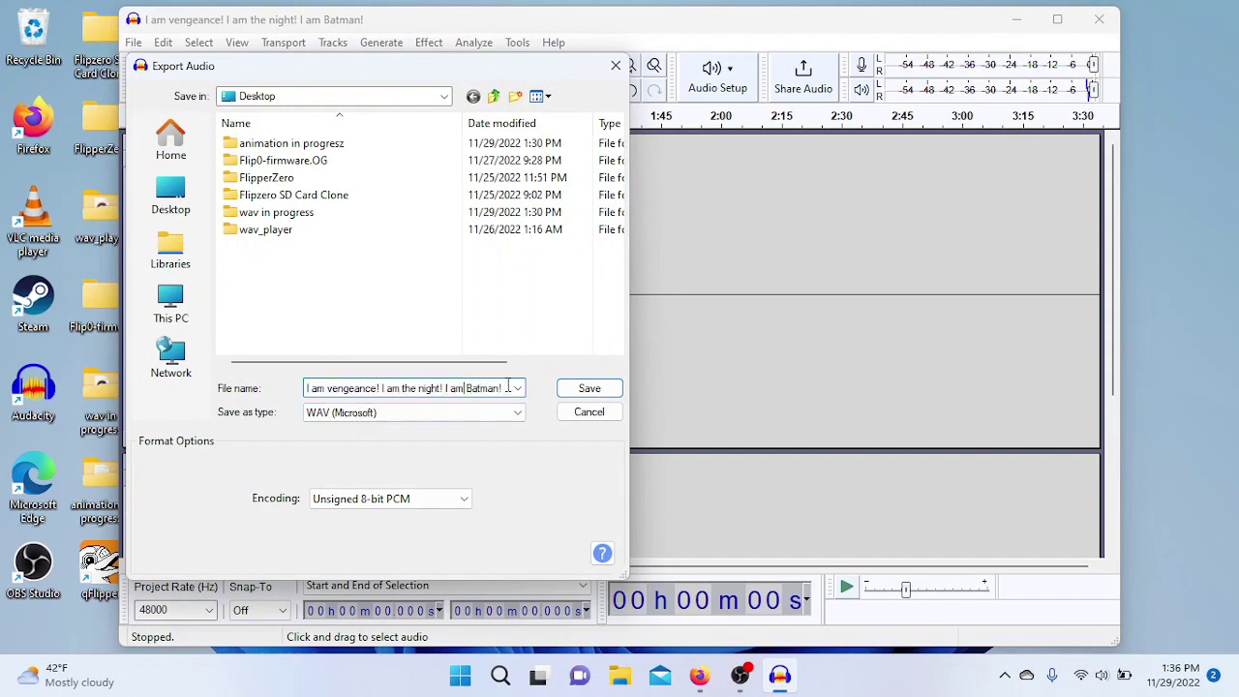
{"action": "left_click_drag", "start_coordinate": [508, 387], "coordinate": [452, 392]}
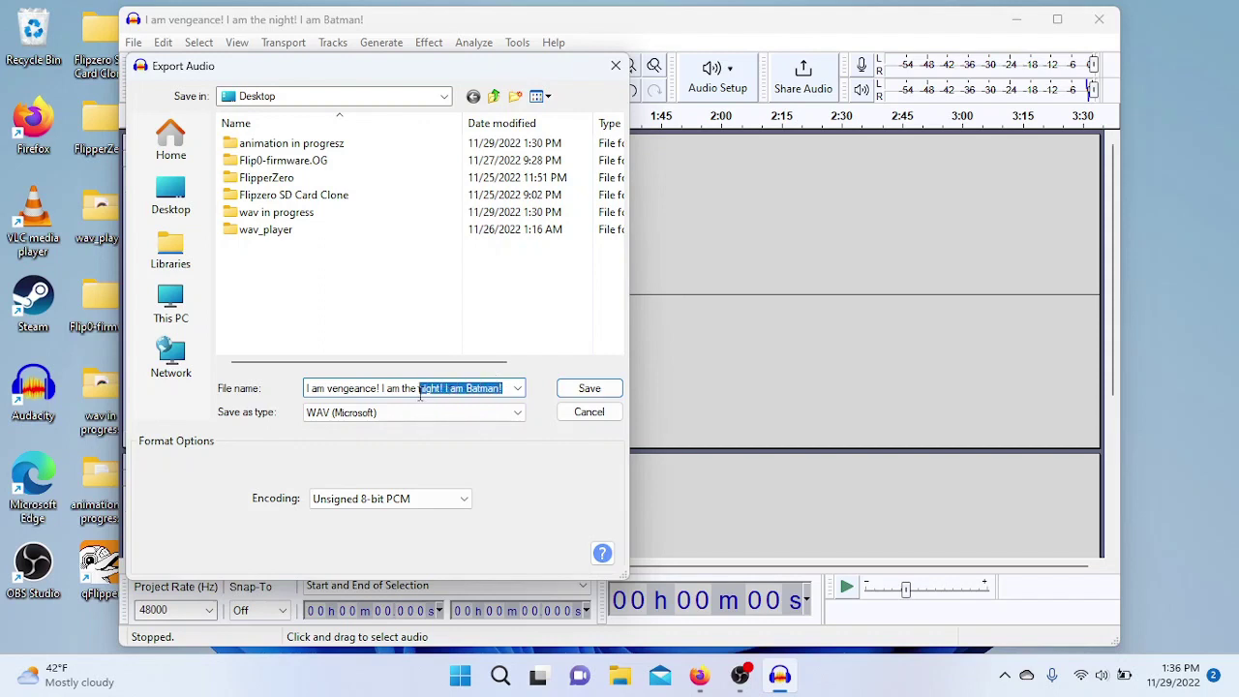
{"action": "type", "text": "never go"}
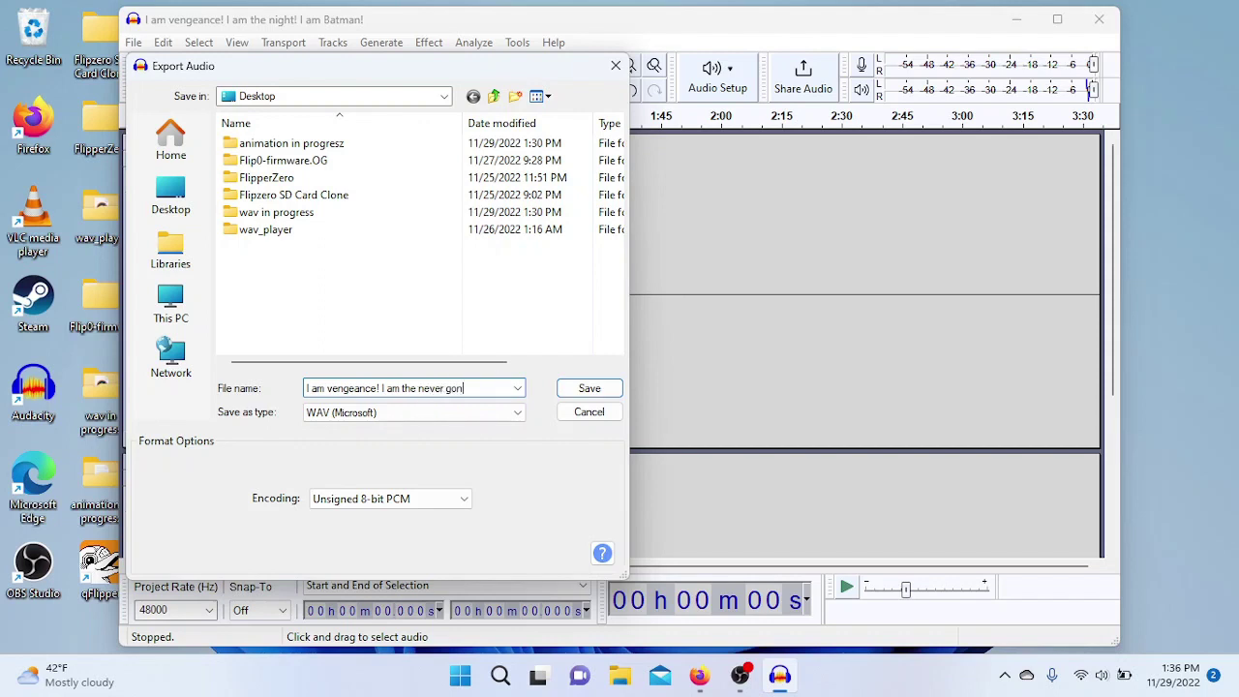
{"action": "type", "text": "nna give you up"}
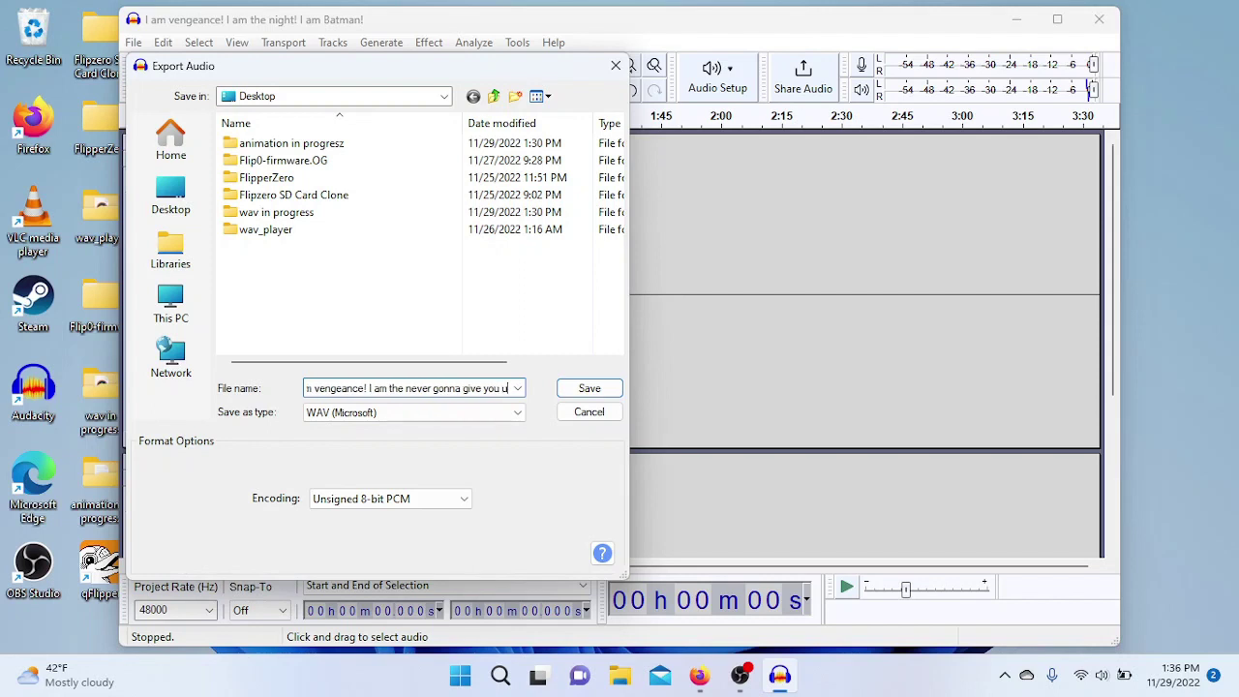
Keep the WAV (Microsoft) file type and choose Unsigned 8-bit PCM encoding.
{"action": "left_click", "coordinate": [392, 413]}
{"action": "left_click", "coordinate": [373, 433]}
{"action": "left_click", "coordinate": [389, 498]}
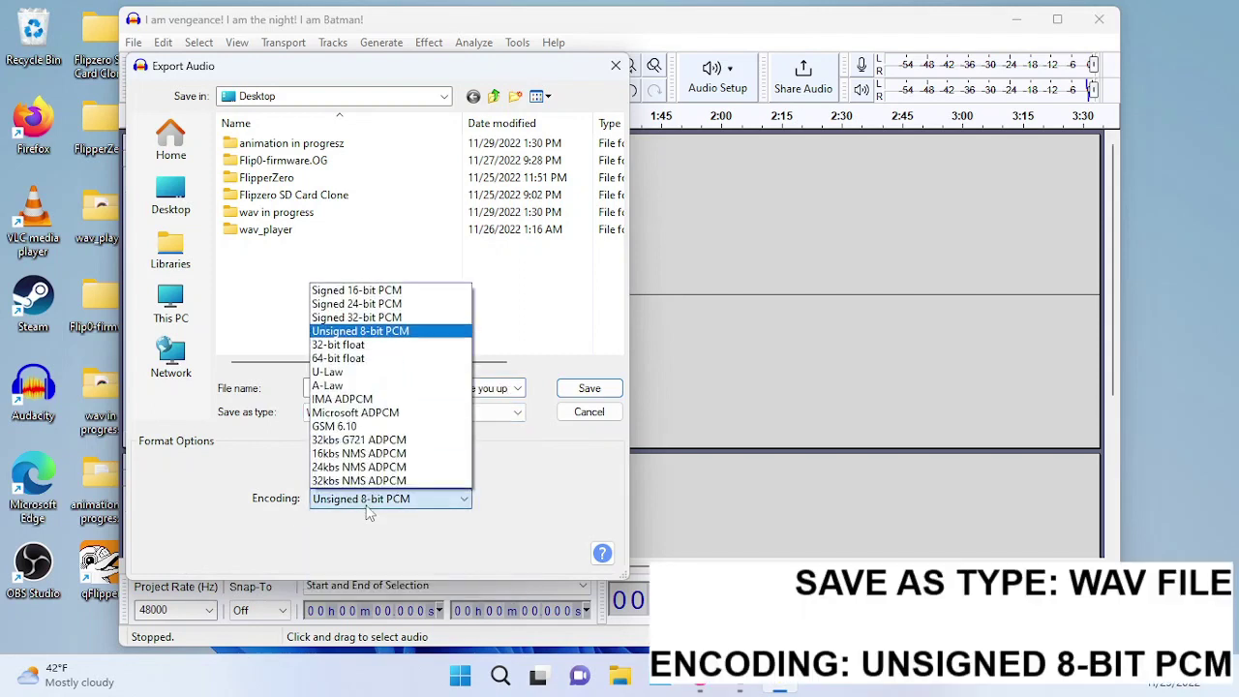
{"action": "left_click", "coordinate": [380, 333]}
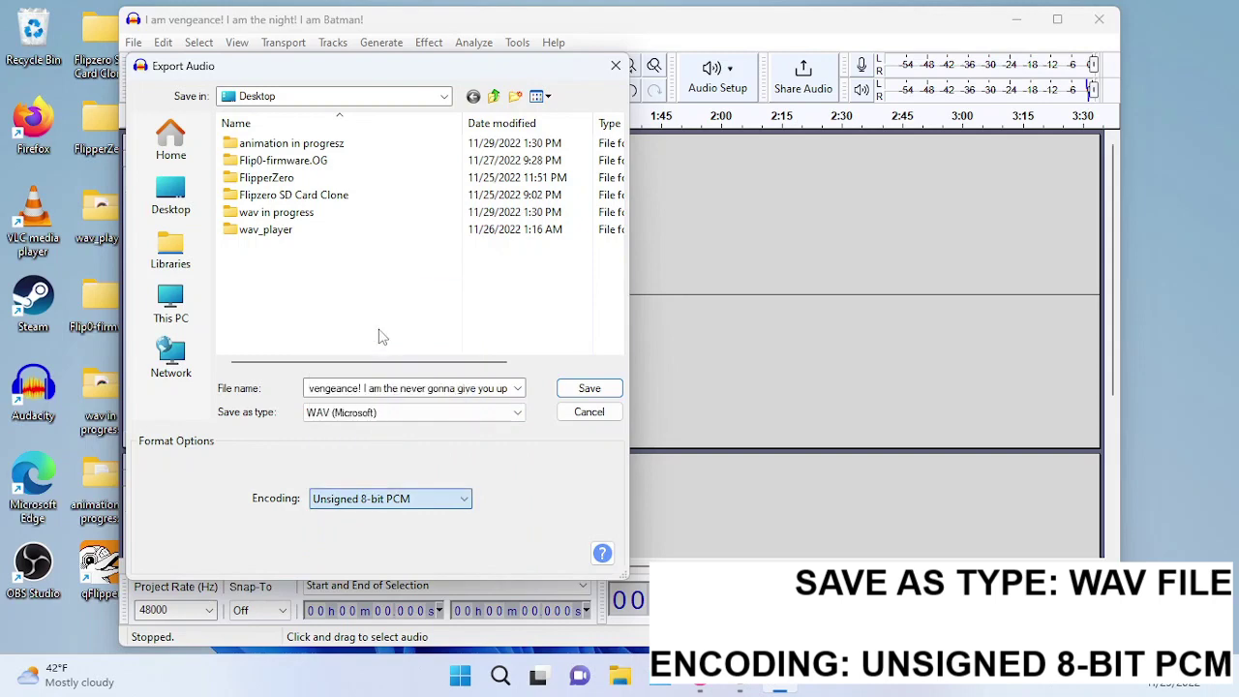
Save the stereo mixdown with Artist Name 'Rick Astley/batman', then launch qFlipper.
{"action": "left_click", "coordinate": [572, 388]}
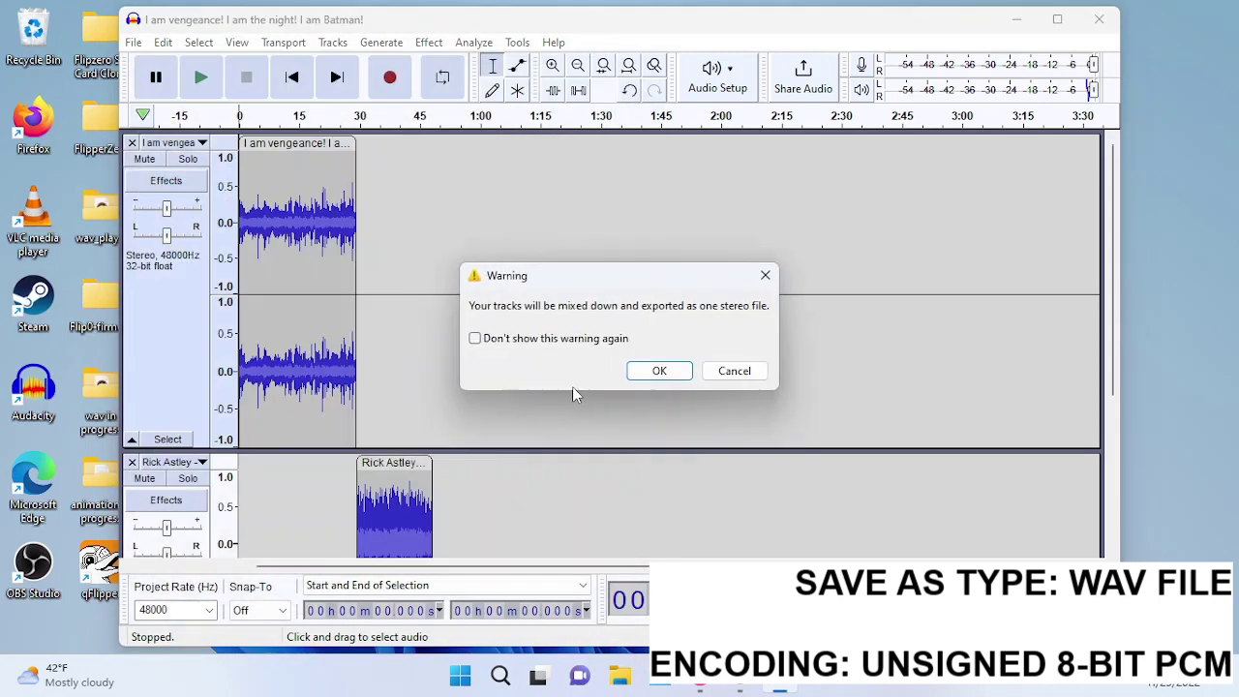
{"action": "left_click", "coordinate": [658, 371]}
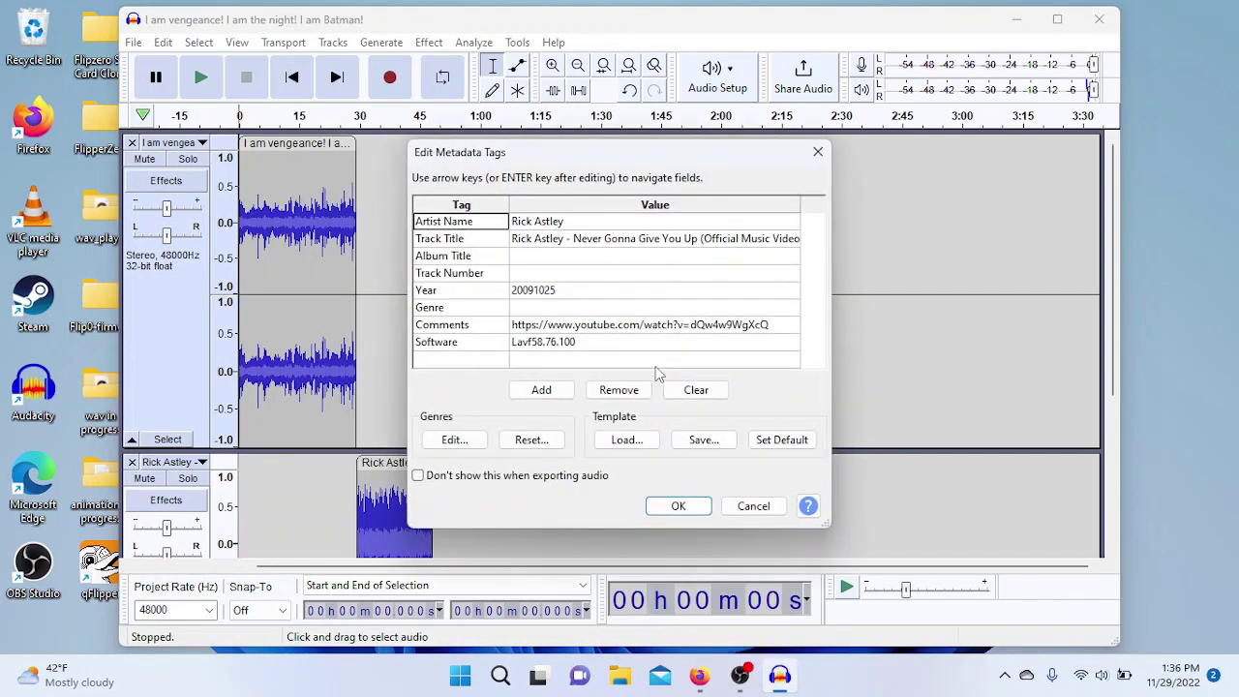
{"action": "left_click", "coordinate": [623, 226]}
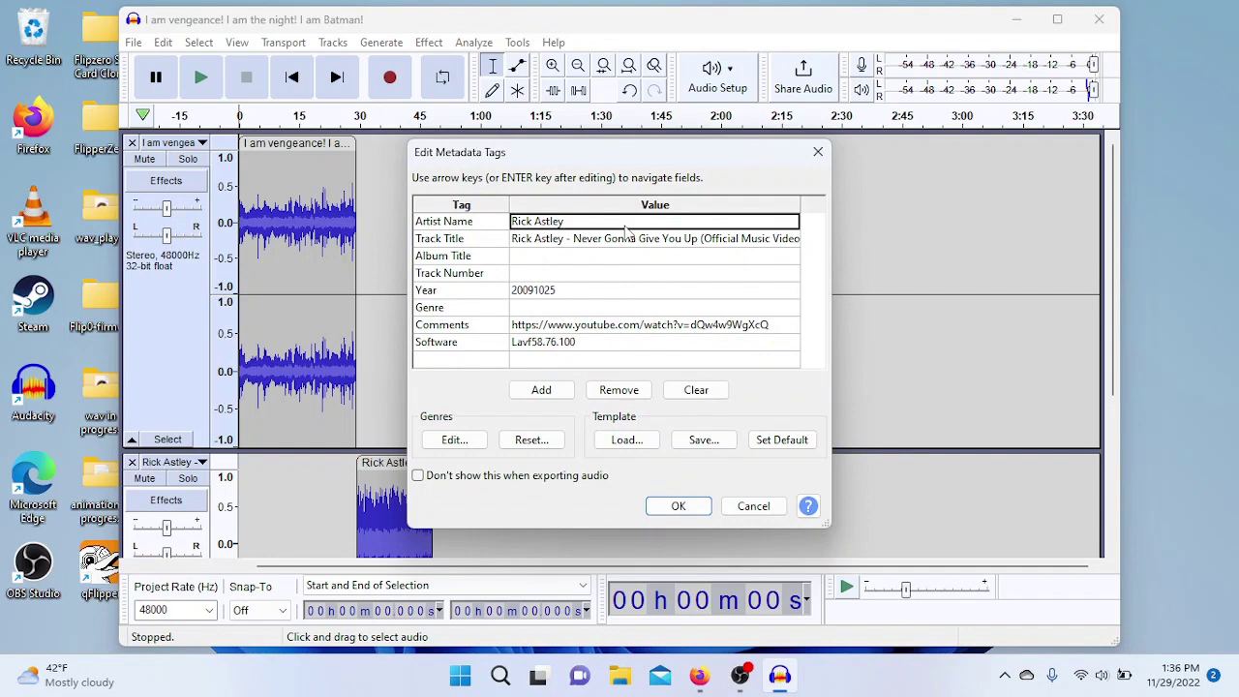
{"action": "left_click", "coordinate": [625, 230]}
{"action": "double_click", "coordinate": [626, 227]}
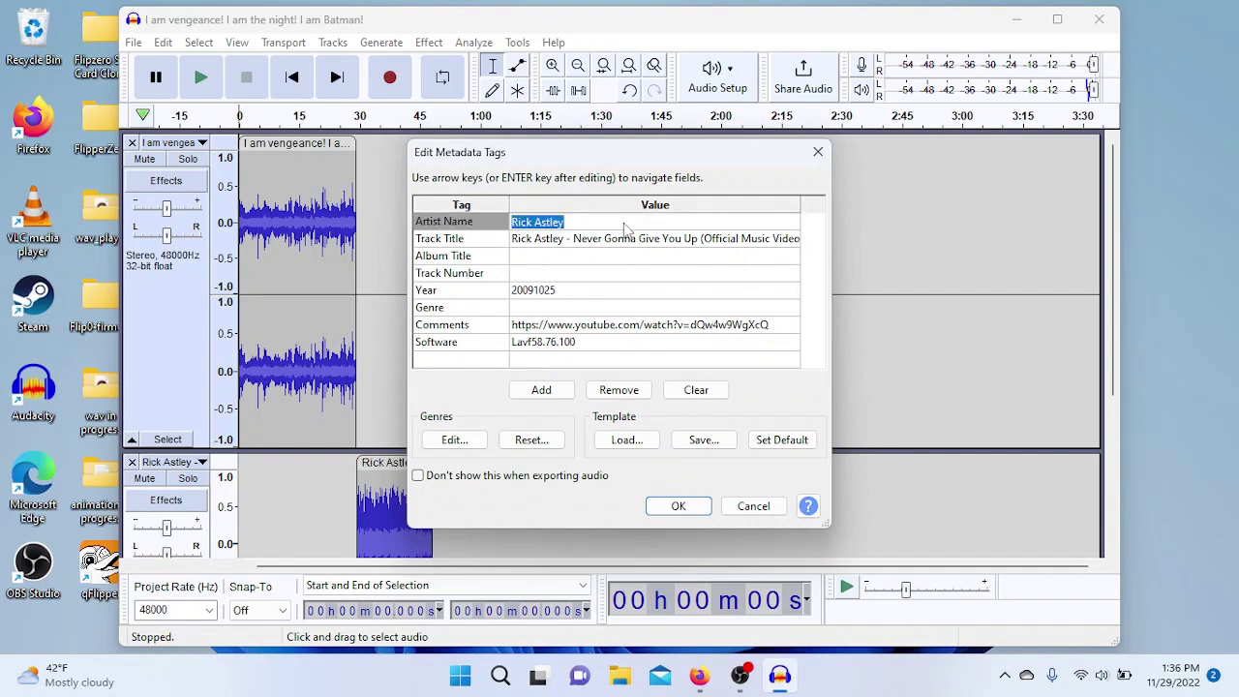
{"action": "left_click", "coordinate": [624, 229]}
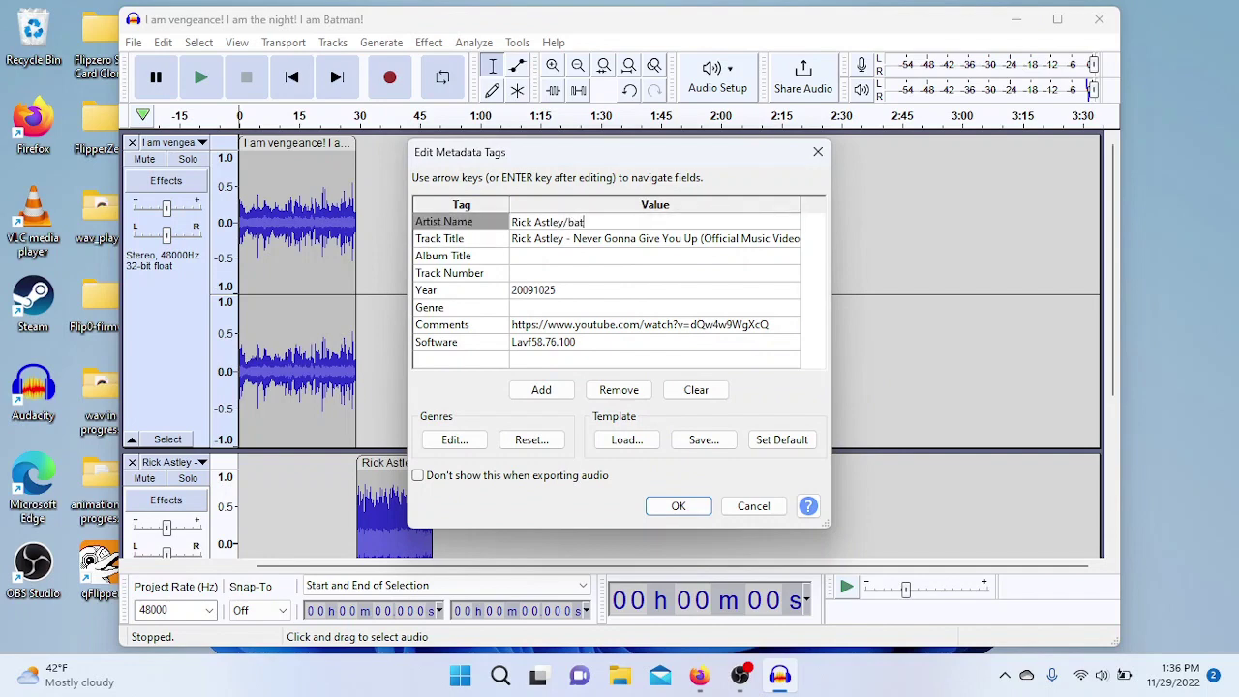
{"action": "left_click", "coordinate": [679, 505]}
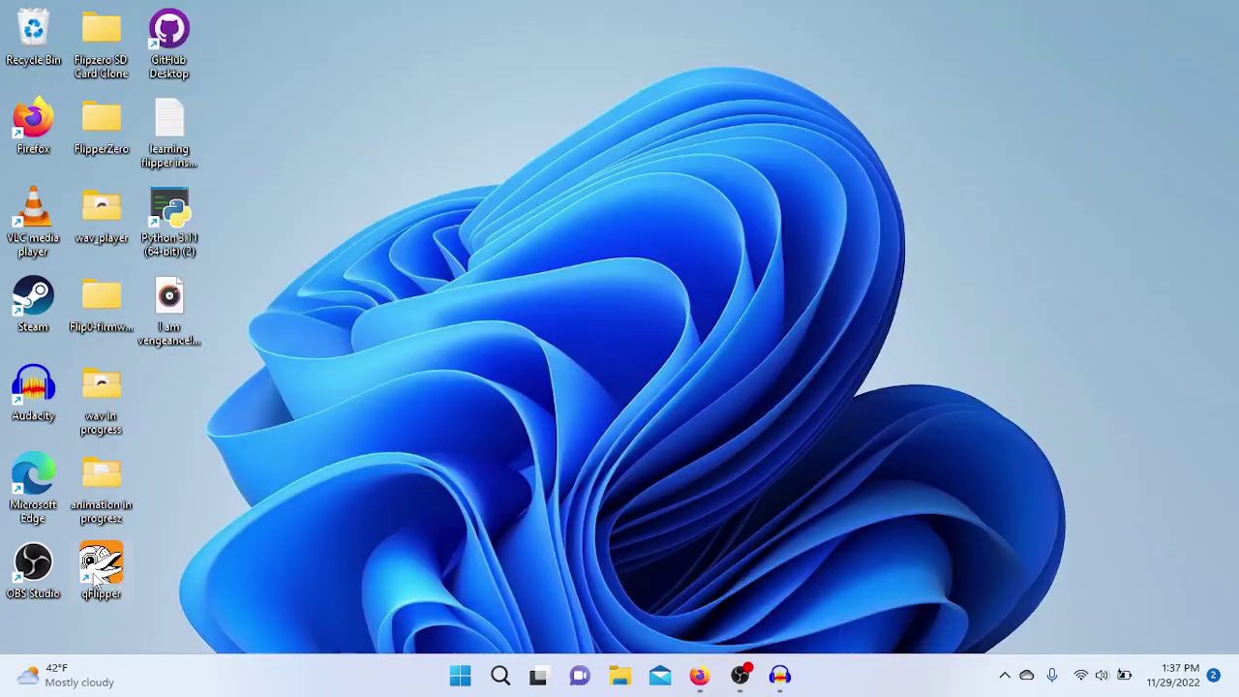
{"action": "double_click", "coordinate": [100, 570]}
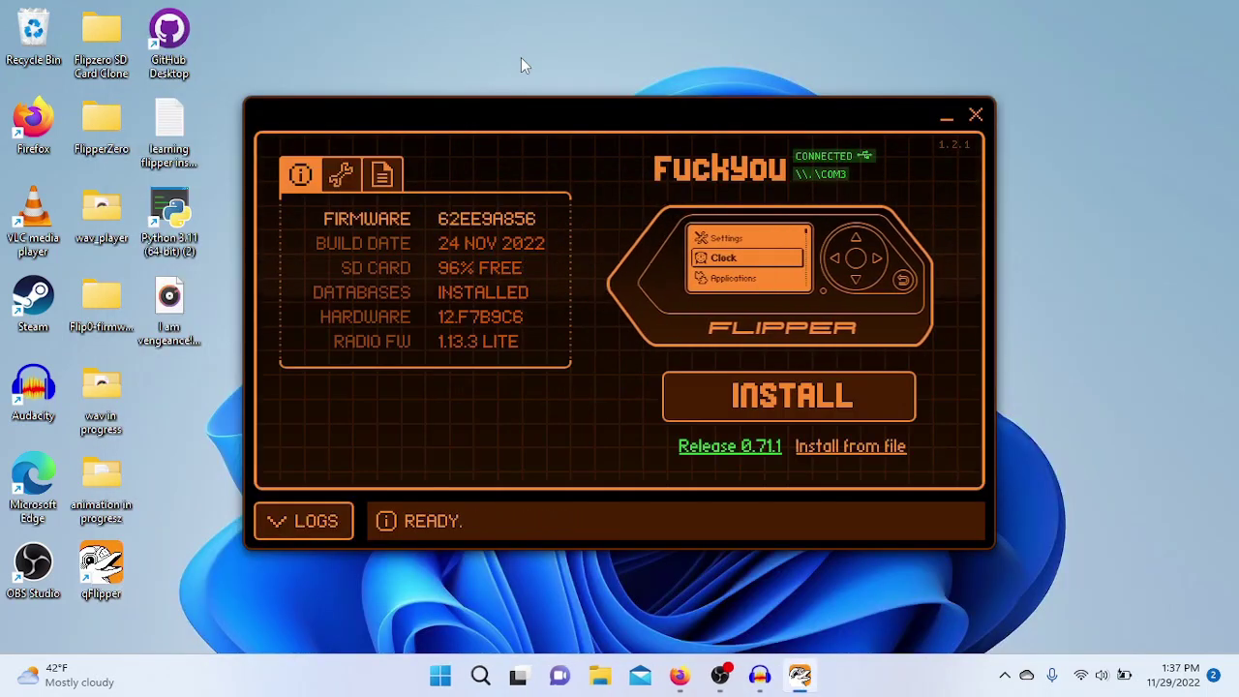
Upload the mashup WAV into SD Card/wav_player/wav_player, accepting the file-size warning.
{"action": "left_click_drag", "start_coordinate": [509, 105], "coordinate": [549, 89]}
{"action": "left_click", "coordinate": [426, 161]}
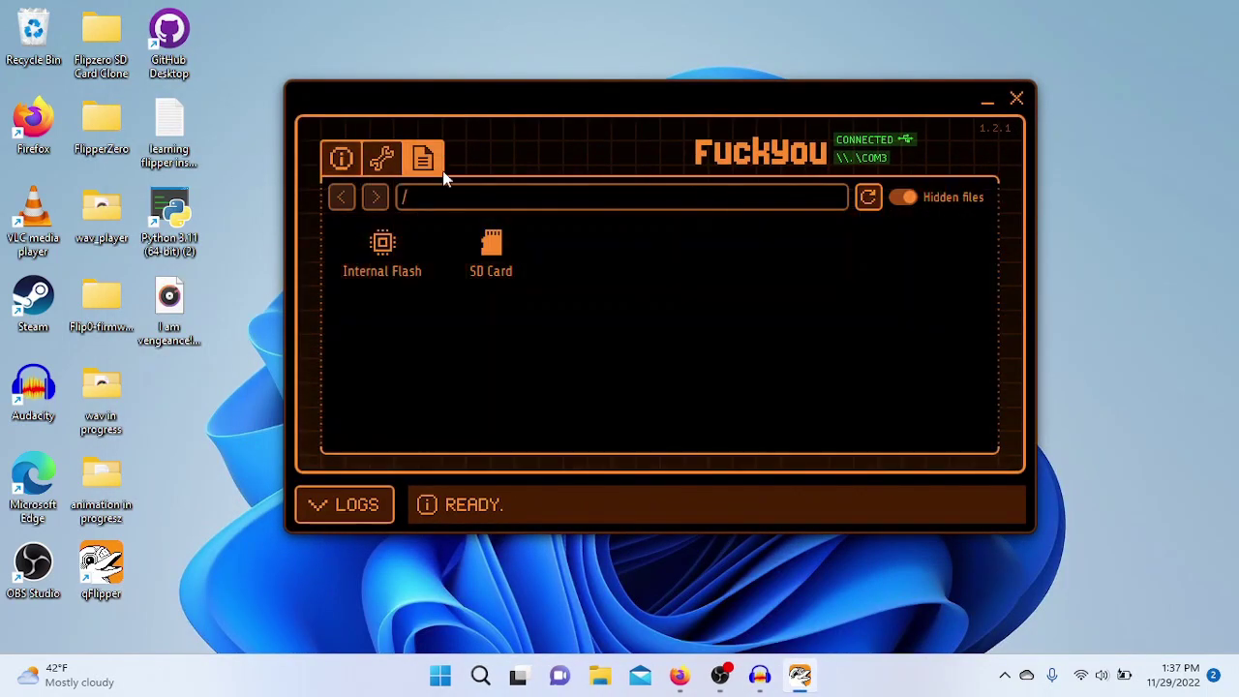
{"action": "double_click", "coordinate": [492, 243]}
{"action": "scroll", "coordinate": [457, 346], "scroll_direction": "down", "scroll_amount": 2}
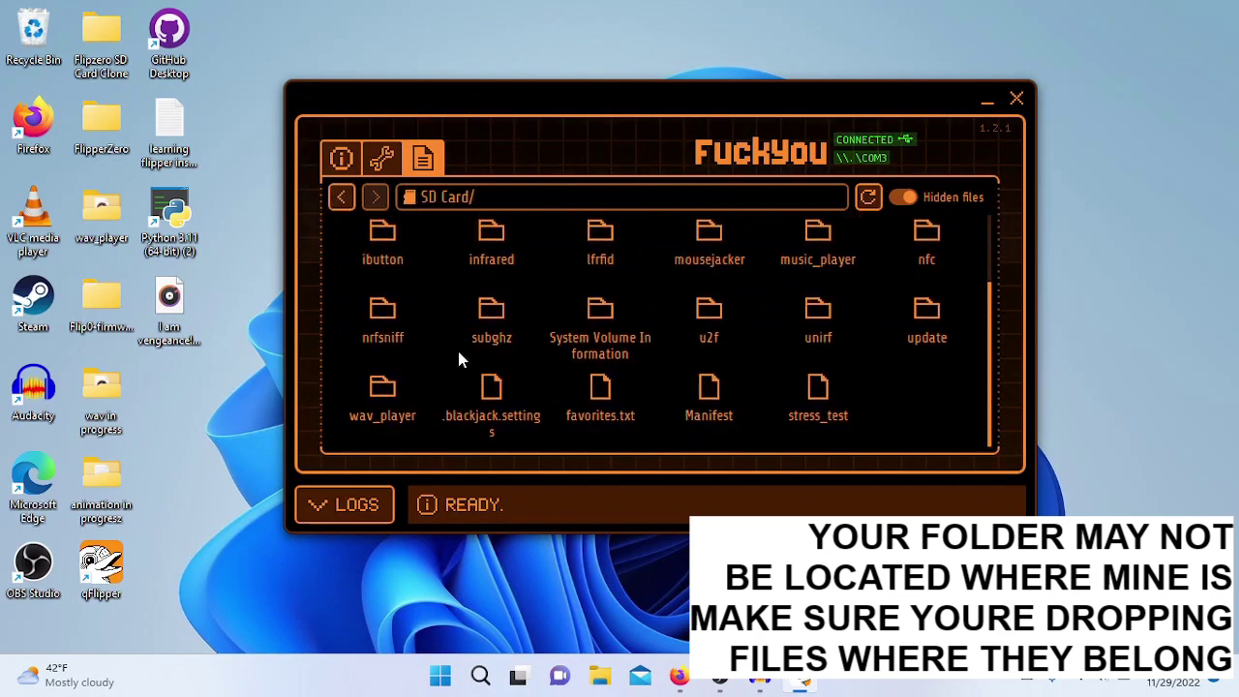
{"action": "double_click", "coordinate": [385, 399]}
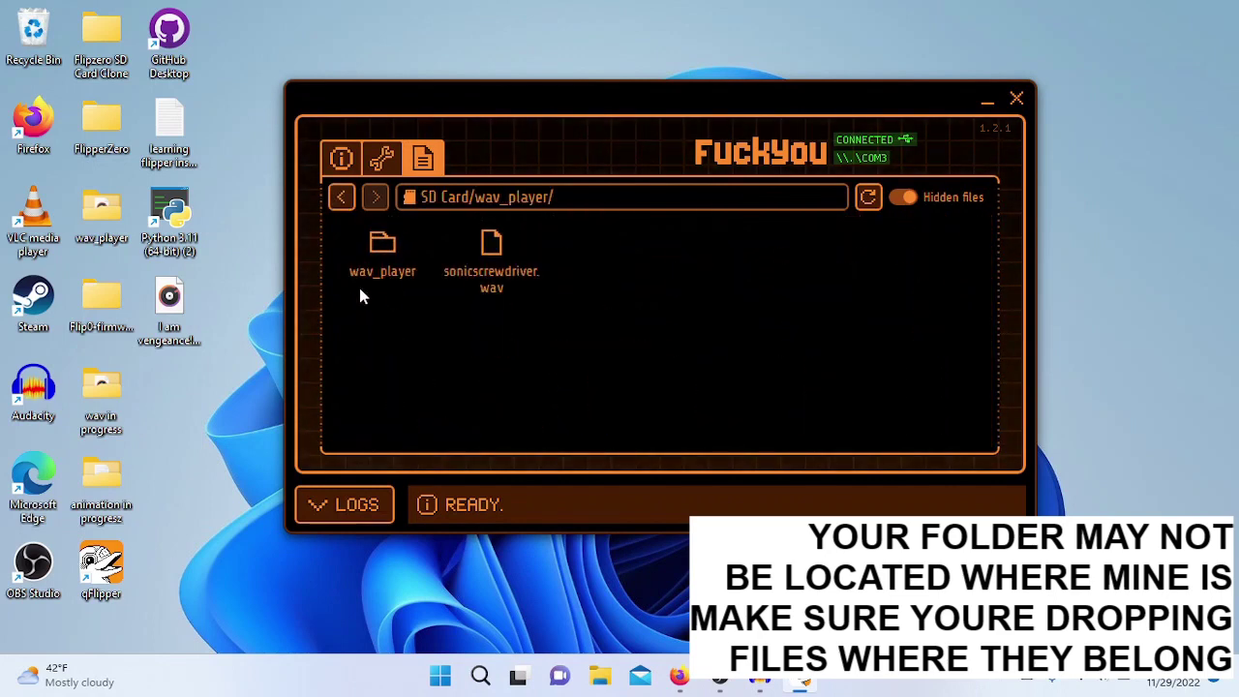
{"action": "double_click", "coordinate": [389, 269]}
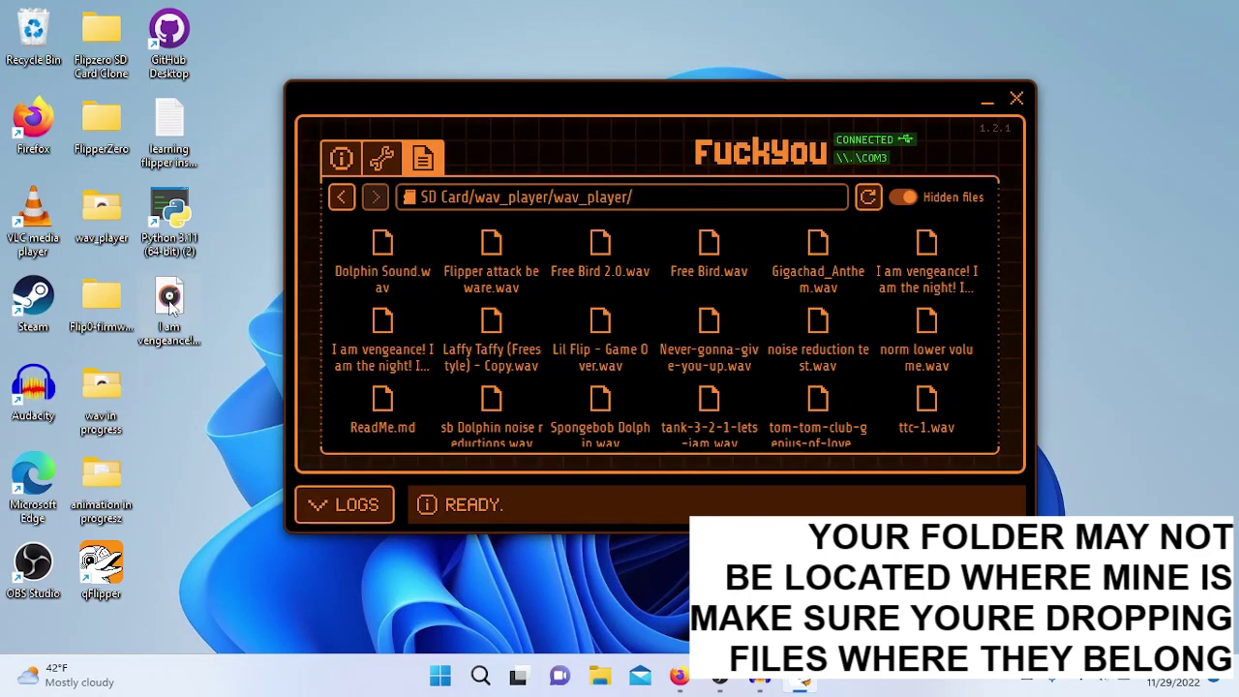
{"action": "left_click_drag", "start_coordinate": [169, 302], "coordinate": [438, 296]}
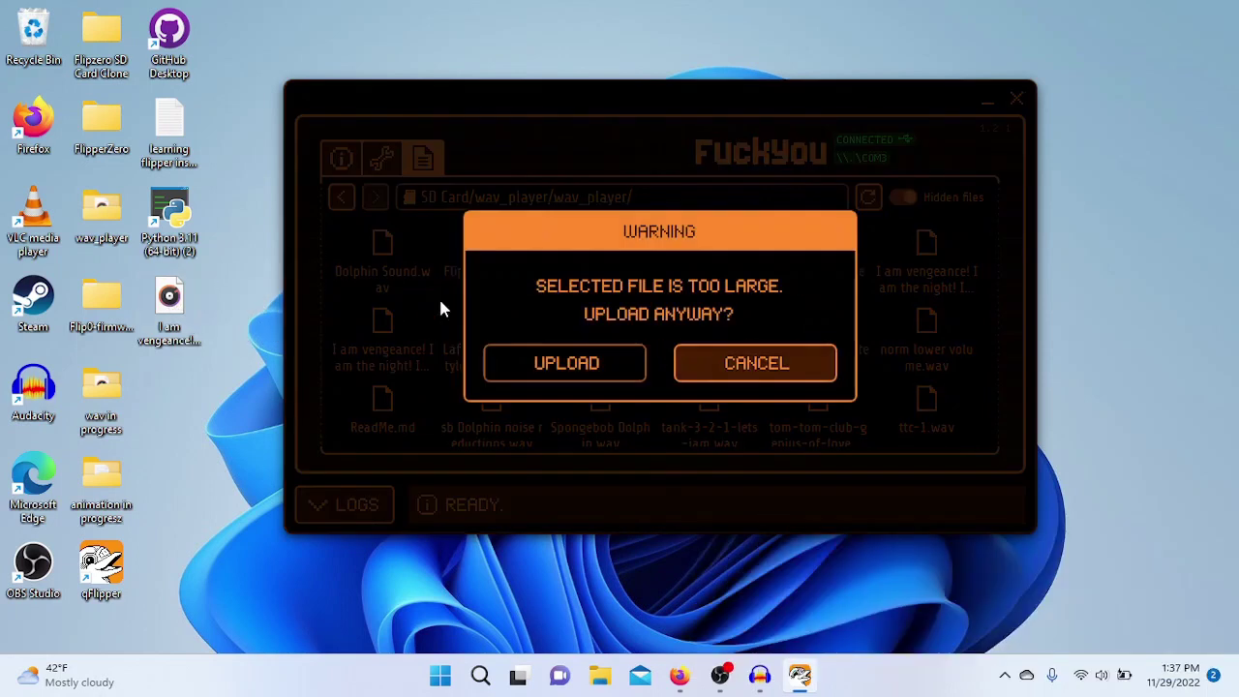
{"action": "left_click", "coordinate": [567, 364]}
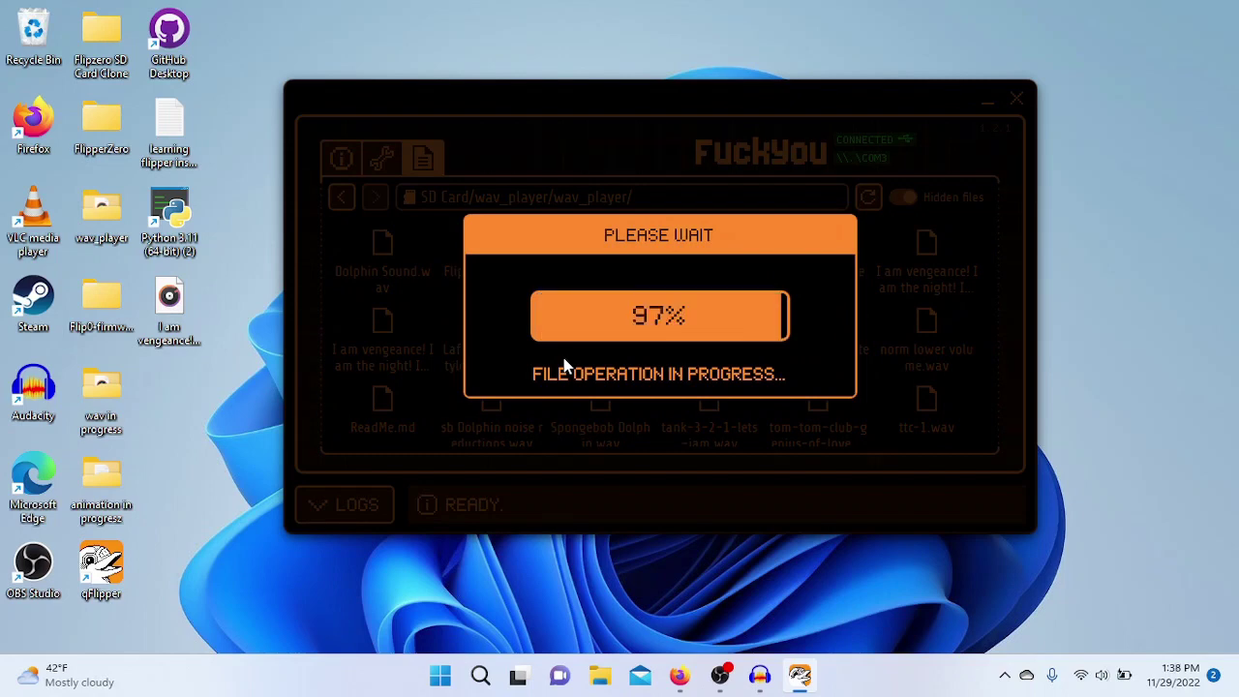
{"action": "left_click", "coordinate": [348, 160]}
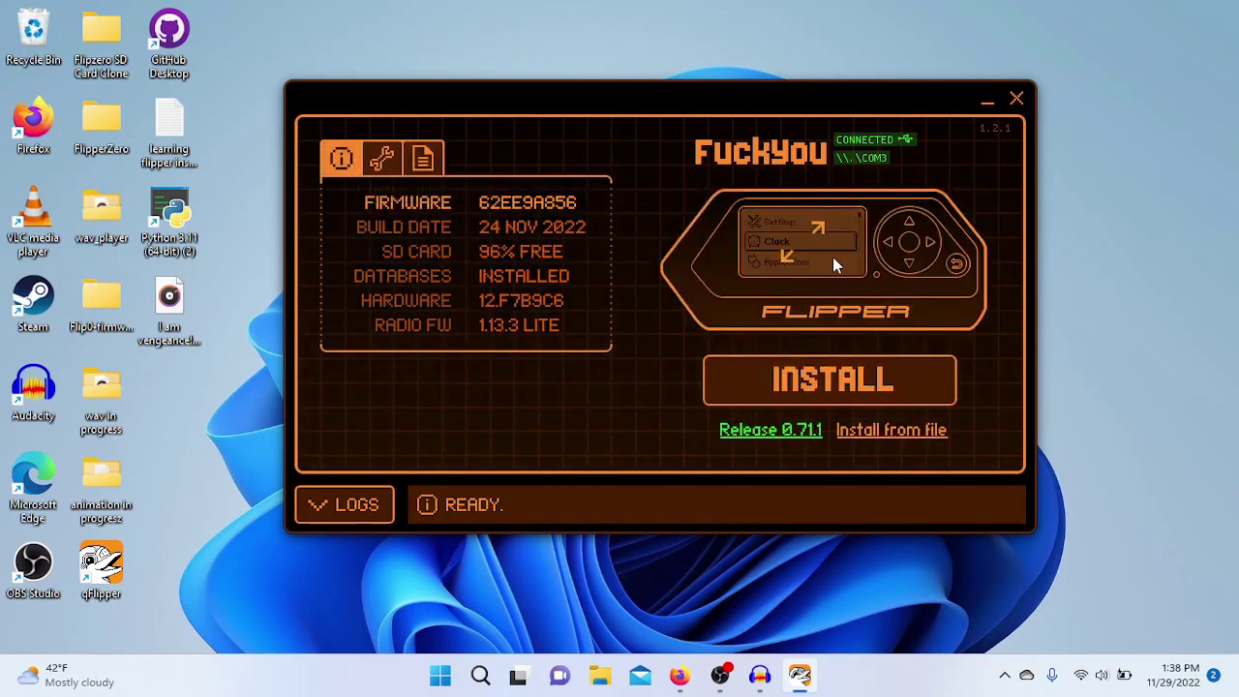
On the Flipper's remote screen, open Applications > Music > WAV Player > wav_player.
{"action": "left_click", "coordinate": [832, 256]}
{"action": "left_click", "coordinate": [904, 289]}
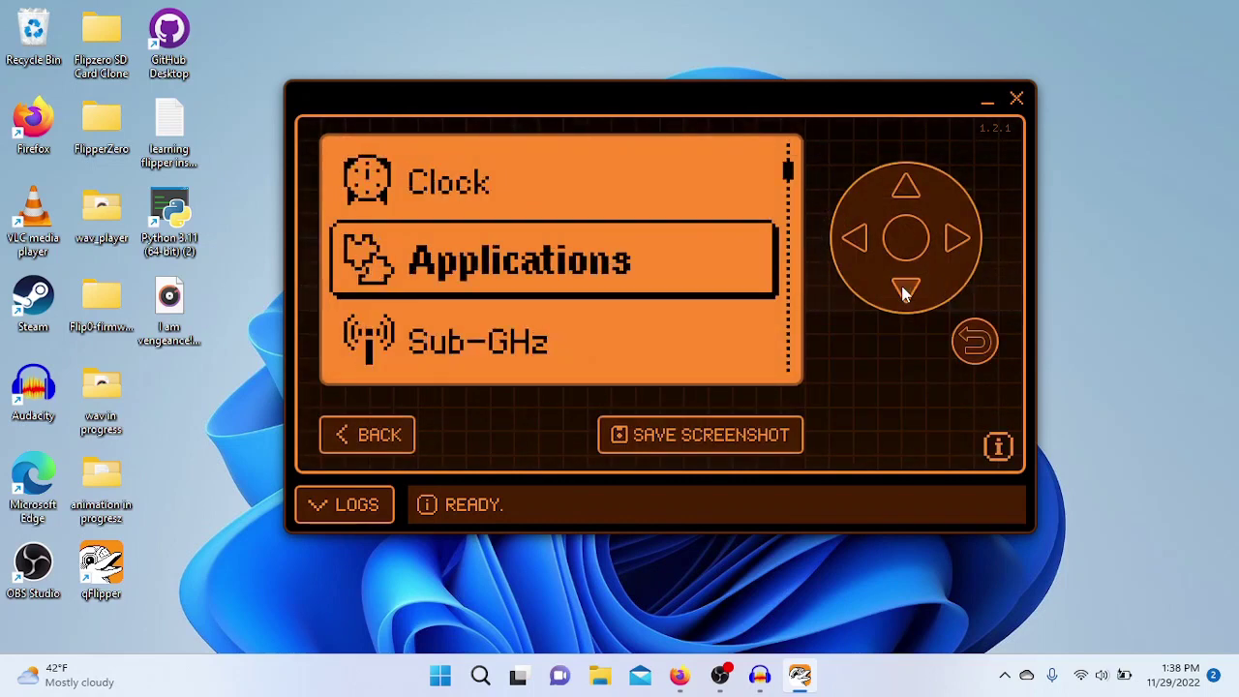
{"action": "left_click", "coordinate": [905, 290]}
{"action": "left_click", "coordinate": [903, 199]}
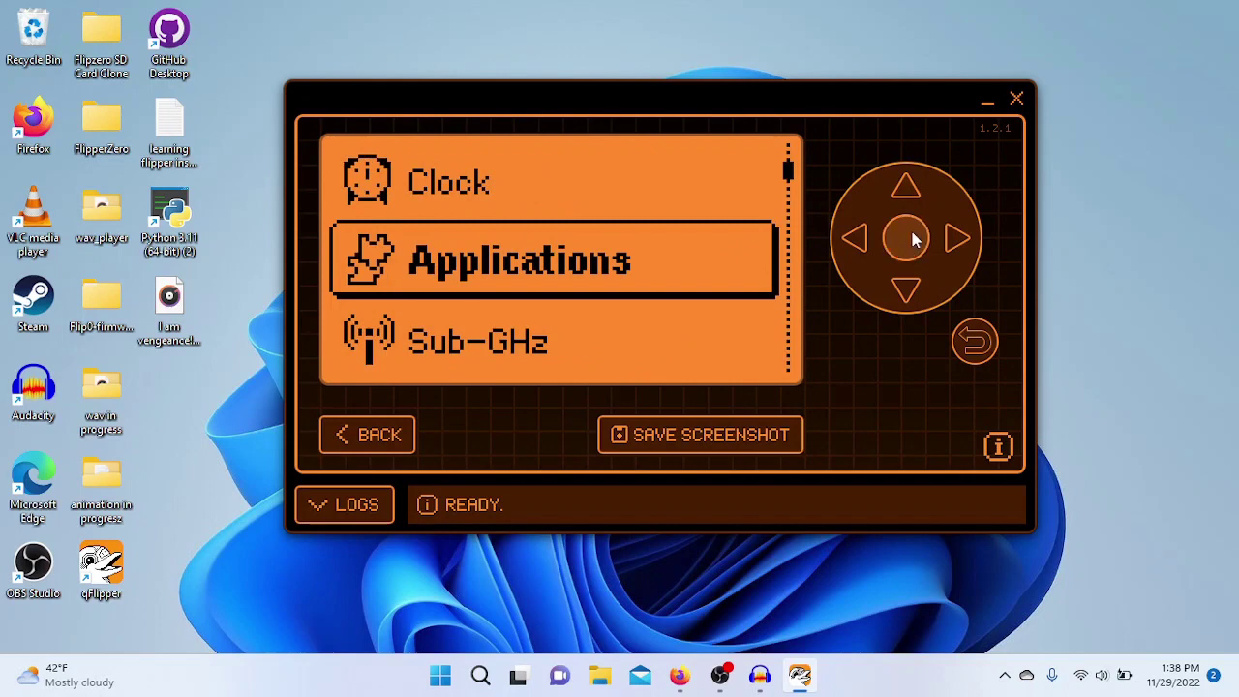
{"action": "left_click", "coordinate": [905, 235]}
{"action": "left_click", "coordinate": [904, 188]}
{"action": "left_click", "coordinate": [904, 188]}
{"action": "left_click", "coordinate": [905, 188]}
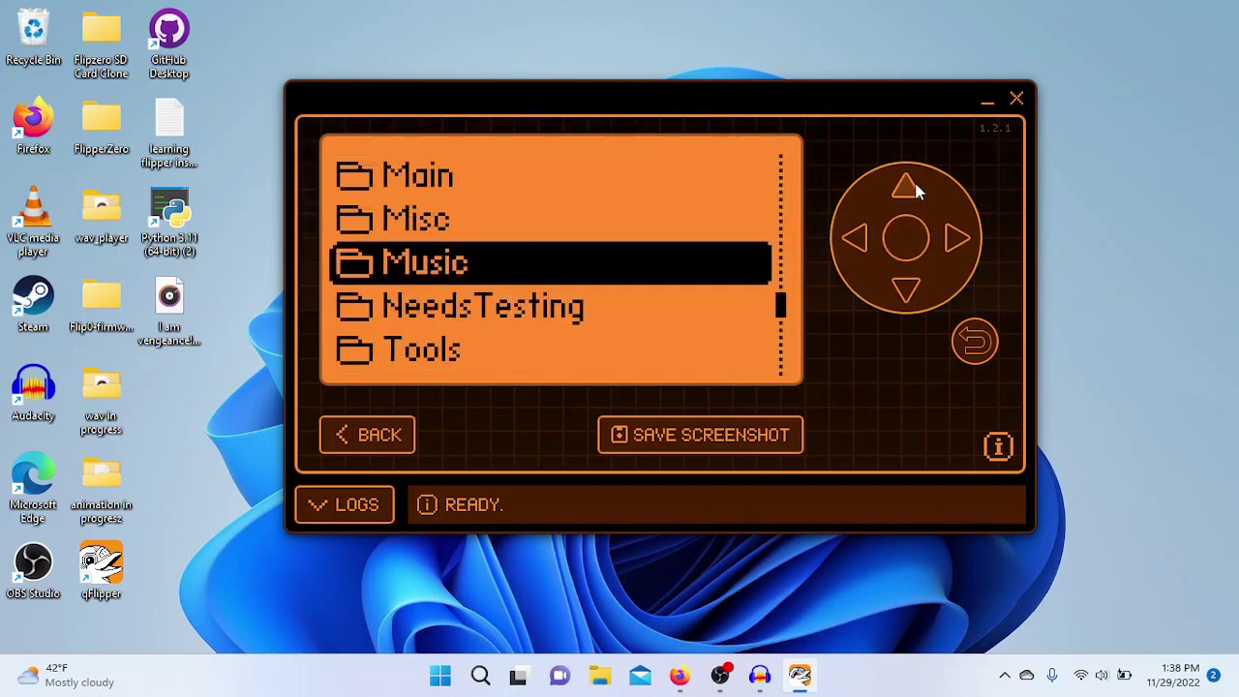
{"action": "left_click", "coordinate": [911, 242]}
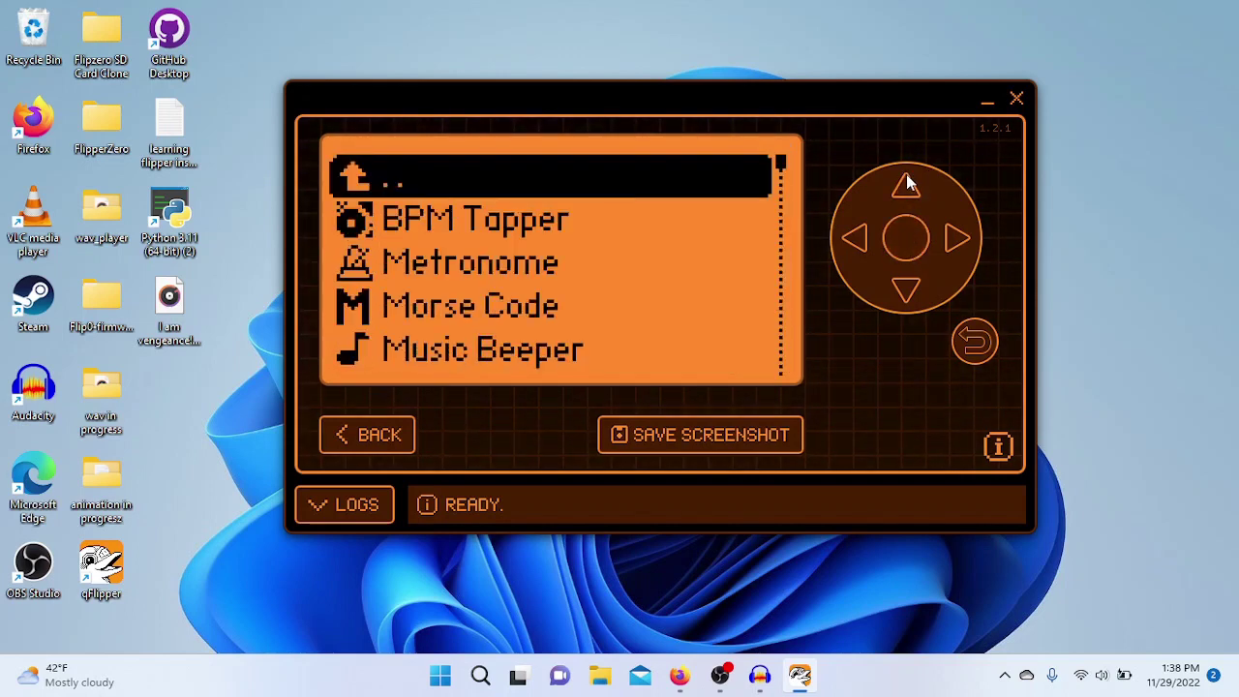
{"action": "left_click", "coordinate": [906, 186]}
{"action": "left_click", "coordinate": [906, 186]}
{"action": "left_click", "coordinate": [910, 233]}
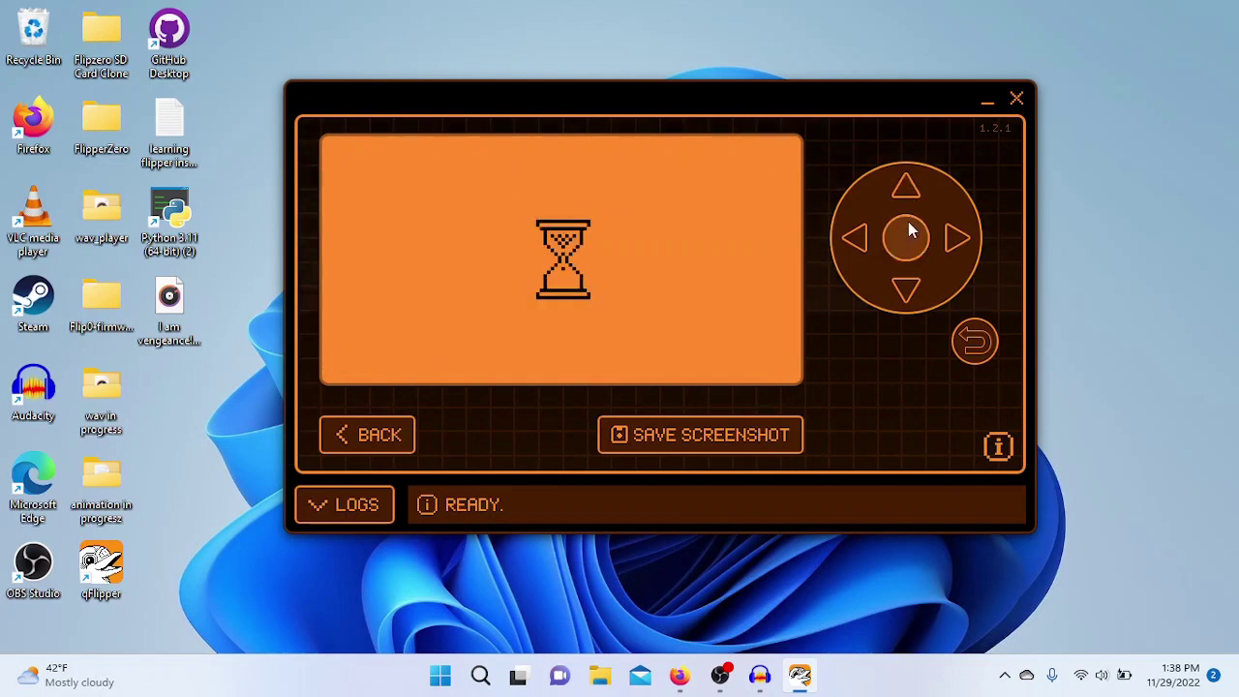
{"action": "left_click", "coordinate": [907, 211]}
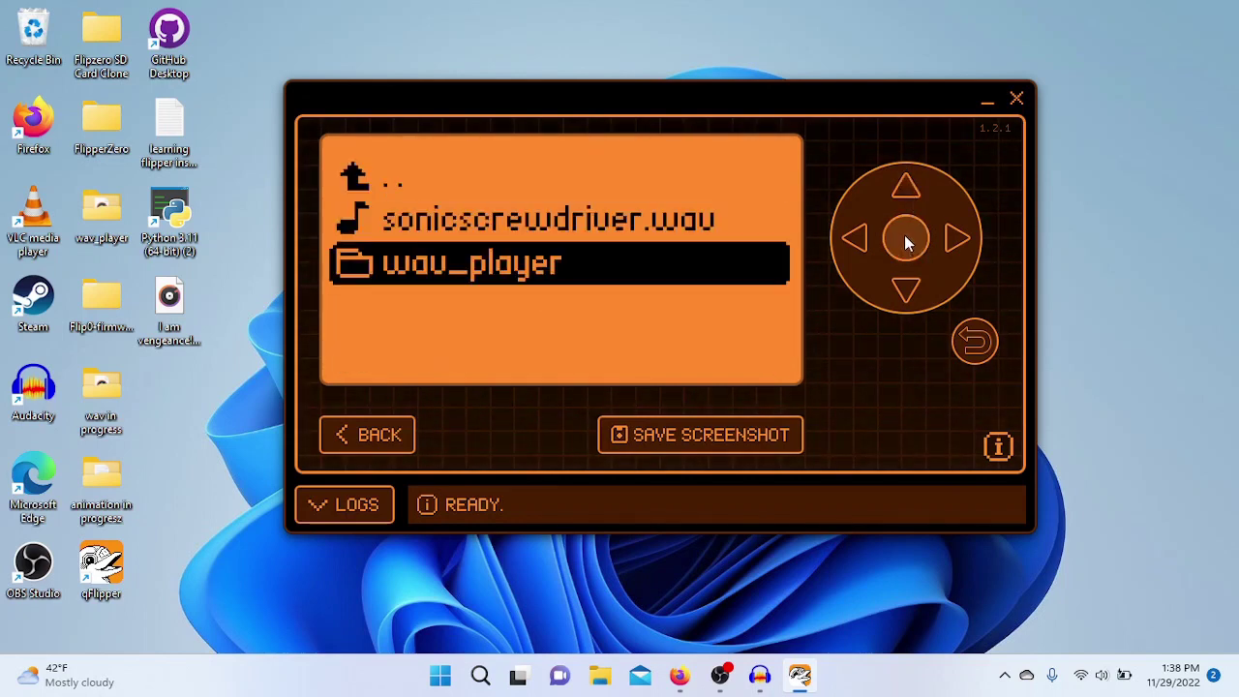
{"action": "left_click", "coordinate": [906, 240]}
Select the newest 'I am vengeance!' track in the list and play it.
{"action": "left_click", "coordinate": [909, 187]}
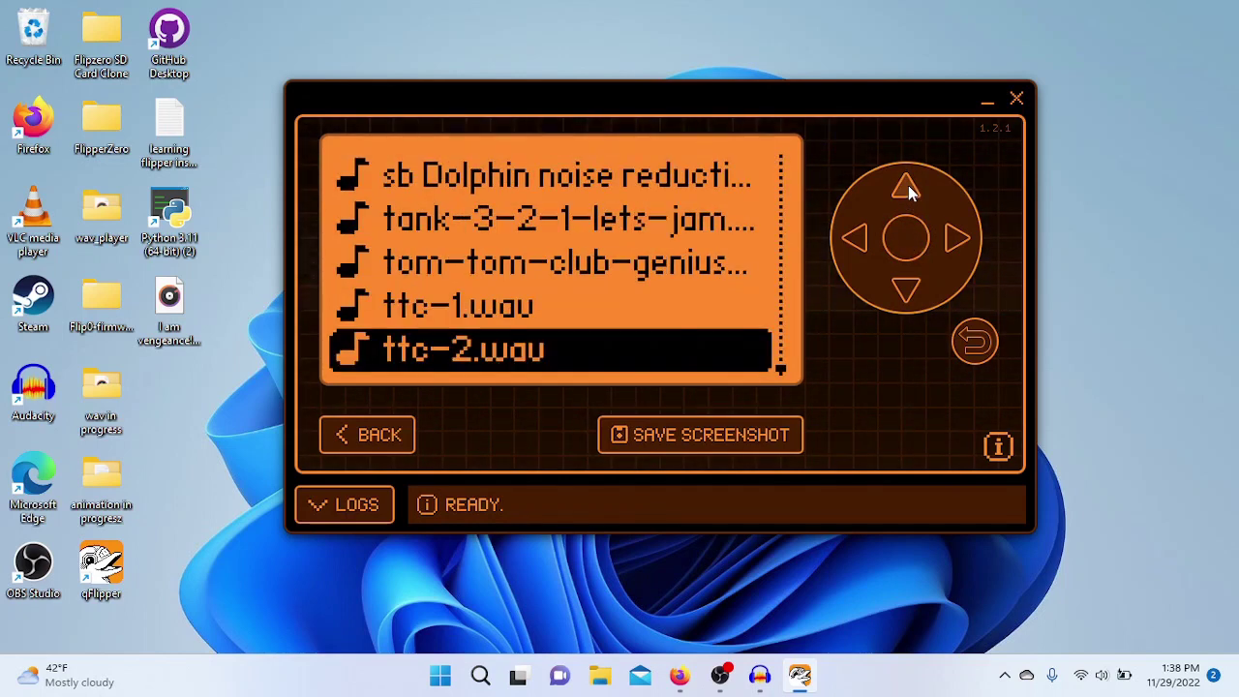
{"action": "left_click", "coordinate": [908, 187]}
{"action": "left_click", "coordinate": [908, 187]}
{"action": "left_click", "coordinate": [908, 187]}
{"action": "left_click", "coordinate": [908, 187]}
{"action": "left_click", "coordinate": [908, 187]}
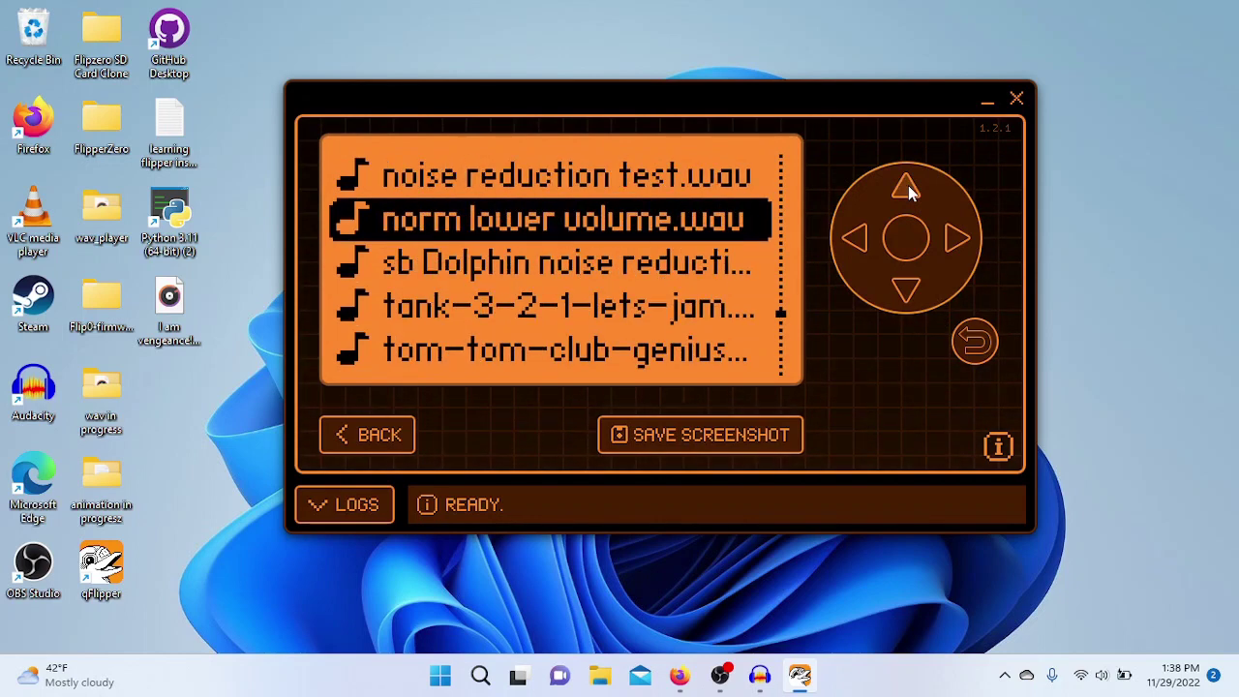
{"action": "left_click", "coordinate": [908, 187]}
{"action": "left_click", "coordinate": [909, 186]}
{"action": "left_click", "coordinate": [908, 187]}
{"action": "left_click", "coordinate": [908, 187]}
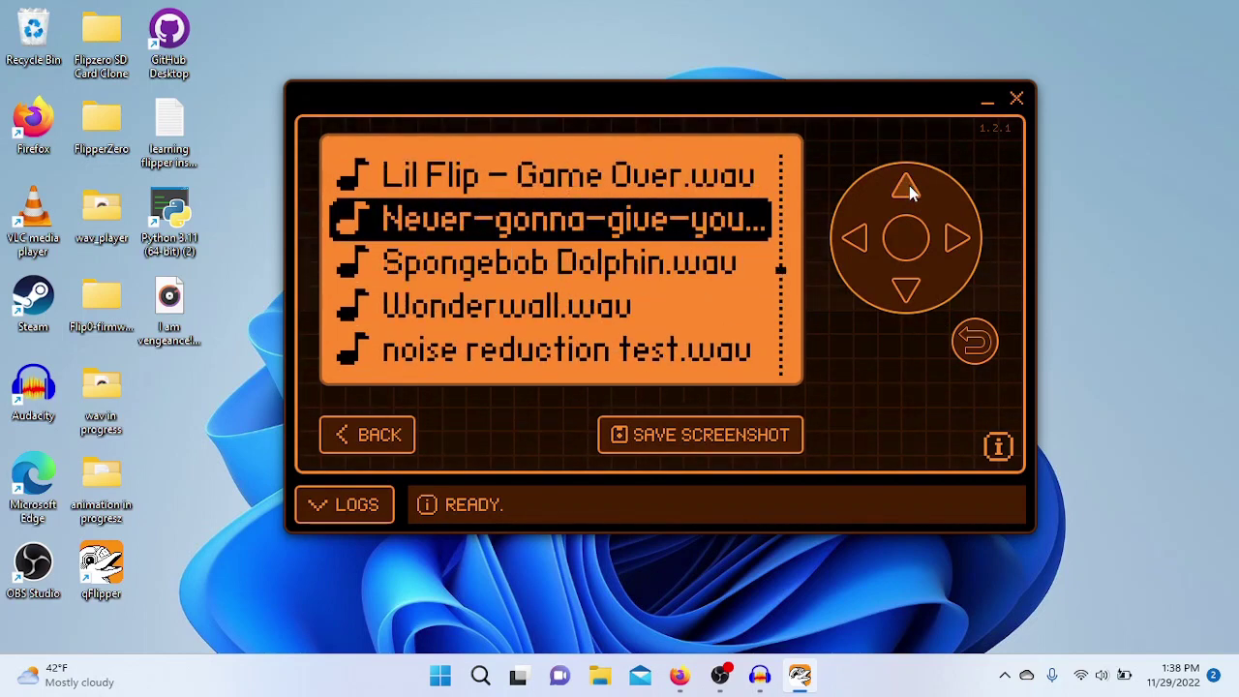
{"action": "left_click", "coordinate": [909, 187]}
{"action": "left_click", "coordinate": [908, 187]}
{"action": "left_click", "coordinate": [908, 187]}
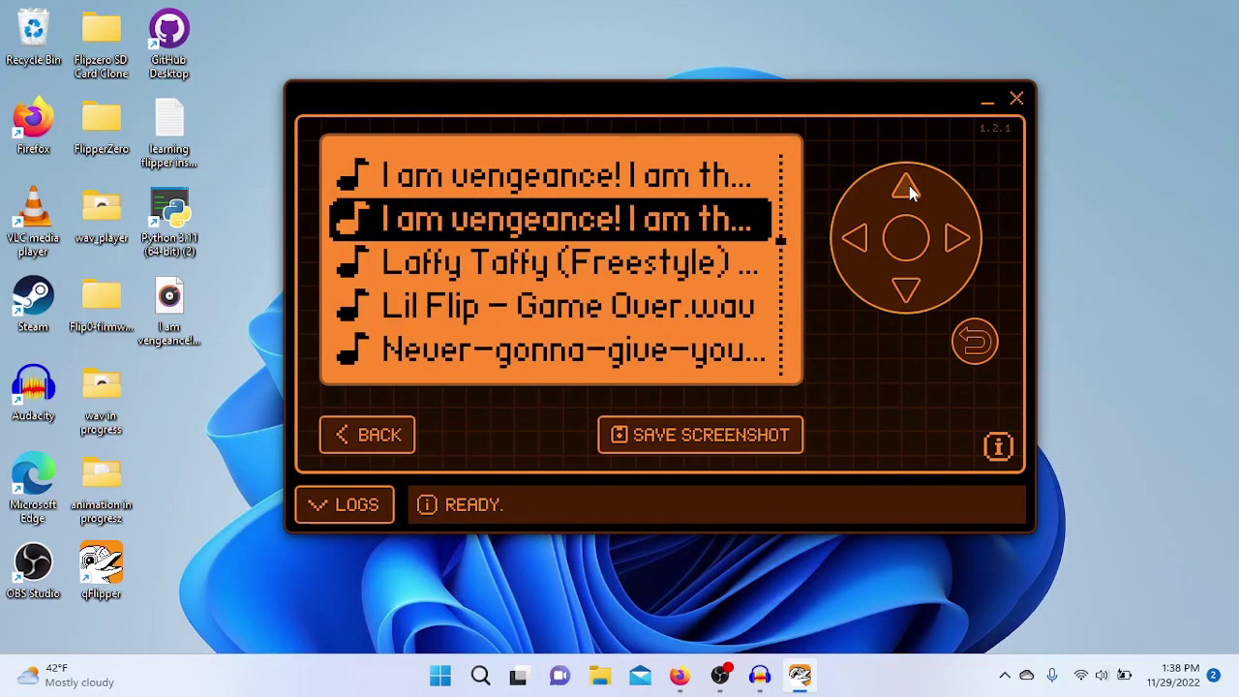
{"action": "left_click", "coordinate": [909, 186]}
{"action": "left_click", "coordinate": [909, 187]}
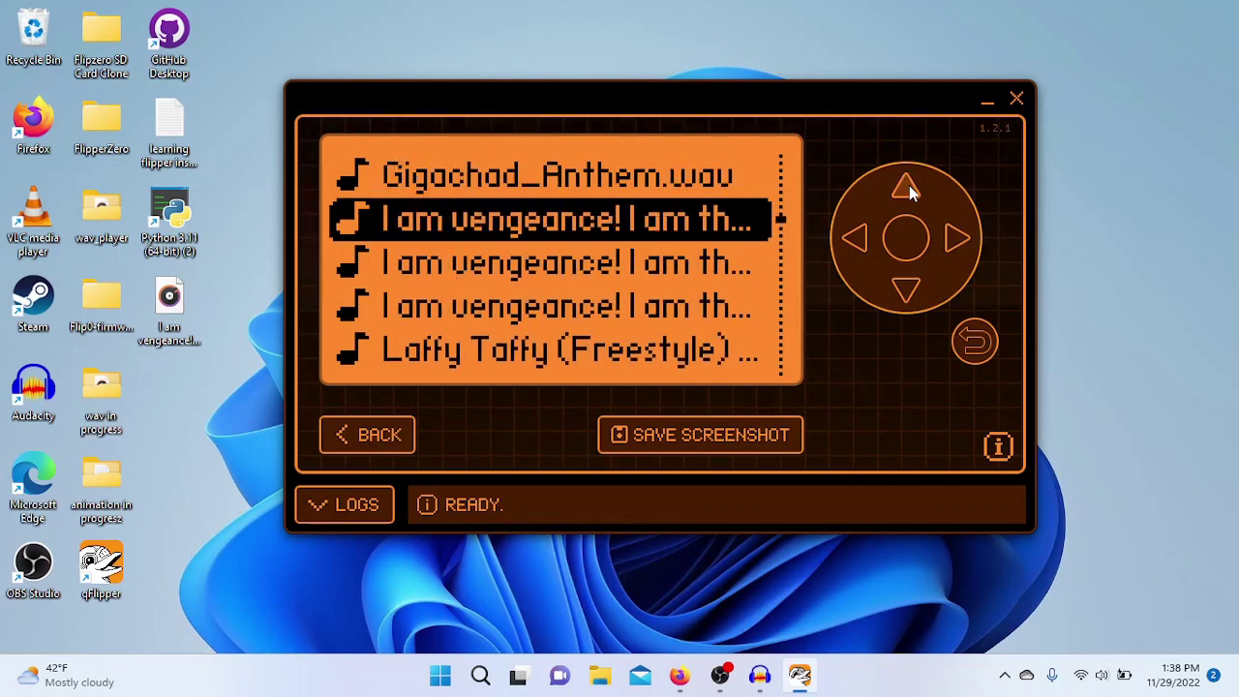
{"action": "left_click", "coordinate": [916, 233]}
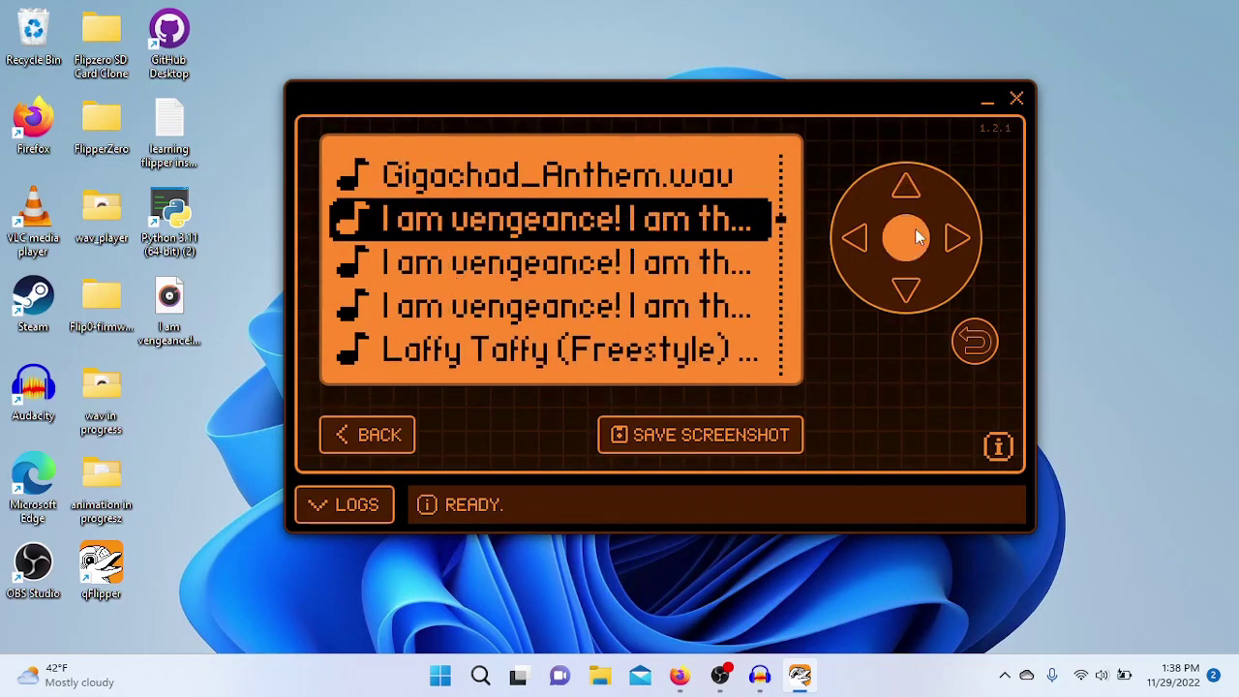